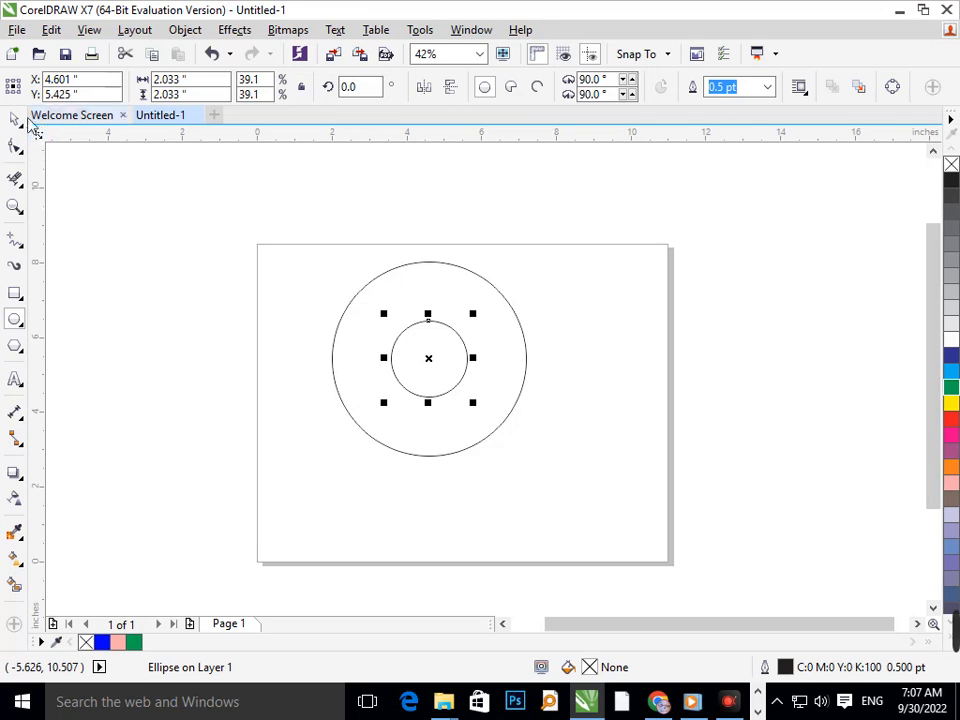
Enlarge the inner circle about its centre to nearly half the outer circle's diameter, and move both circles toward the page's upper-left corner
left_click(15, 119)
left_click(264, 316)
left_click(422, 373)
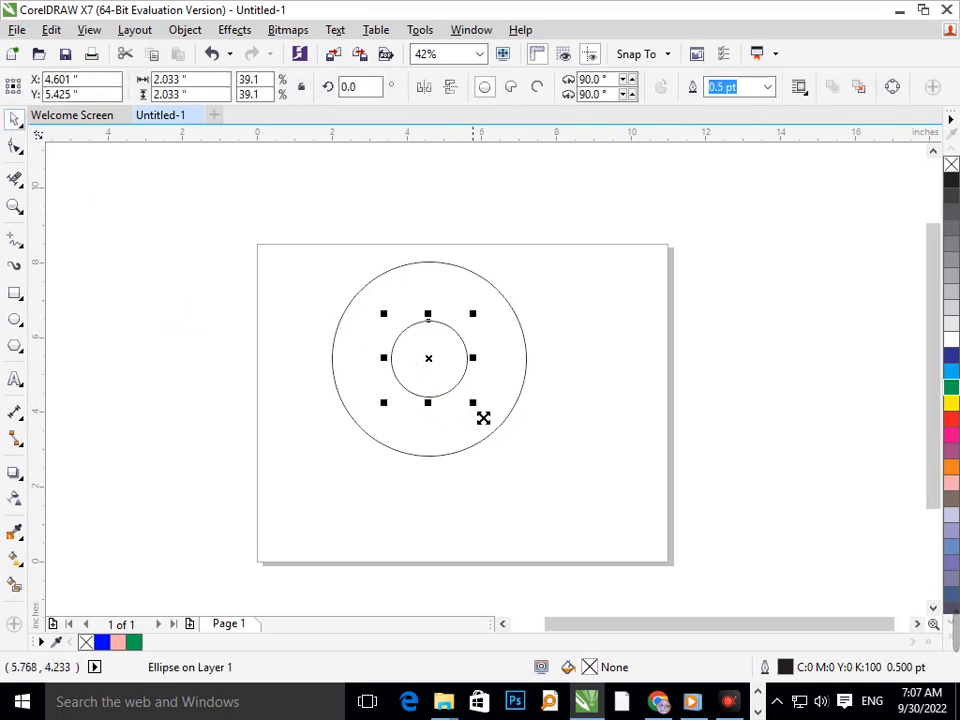
left_click_drag(484, 414, 491, 429)
left_click(529, 462)
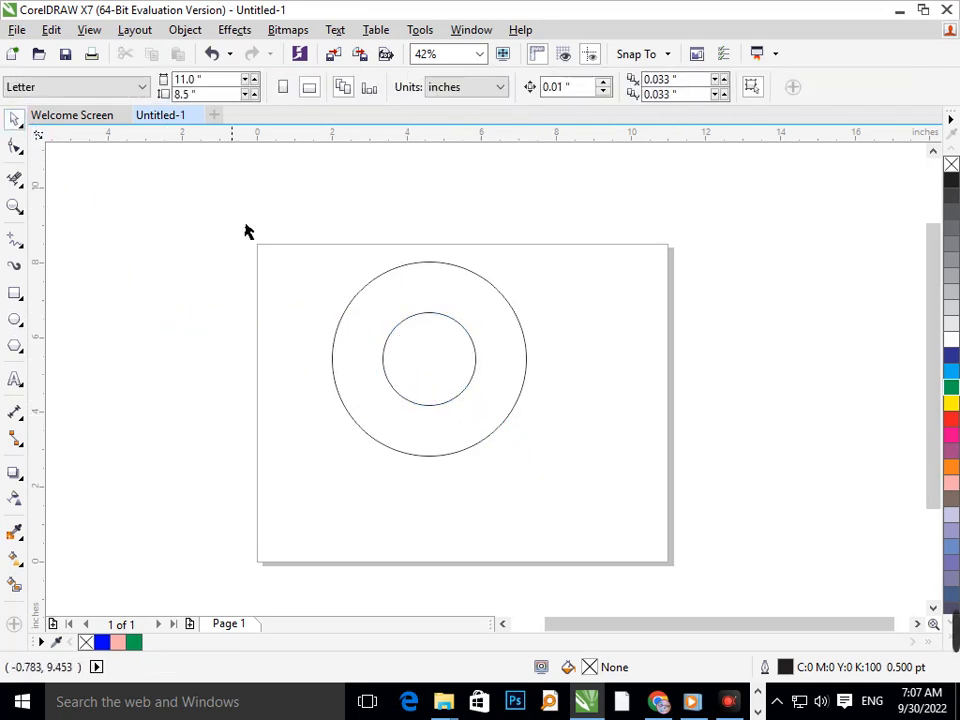
left_click_drag(244, 227, 525, 455)
left_click_drag(487, 409, 429, 377)
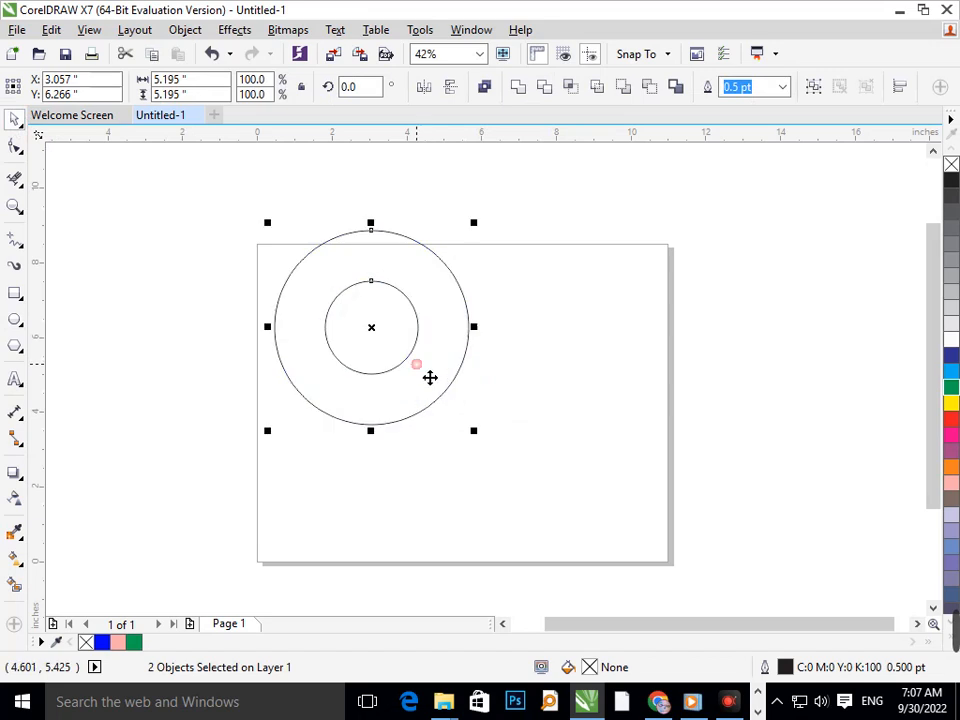
Draw a square of about 5.87 in beside the circles and rotate it to 315° so it stands as a diamond
left_click(15, 291)
left_click_drag(561, 304, 789, 515)
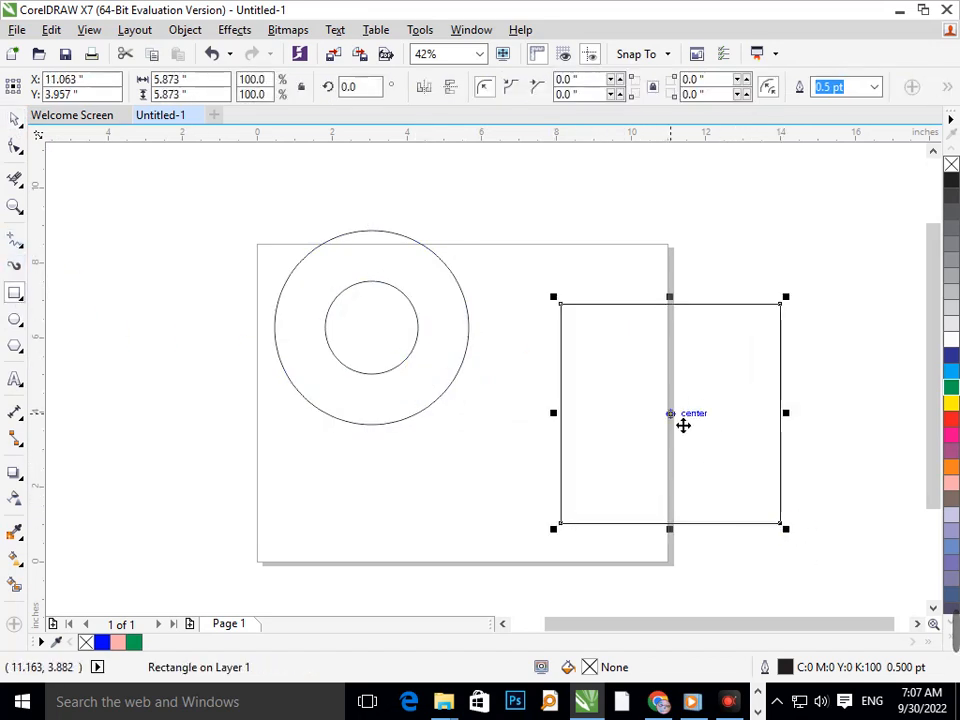
left_click(15, 118)
left_click(574, 422)
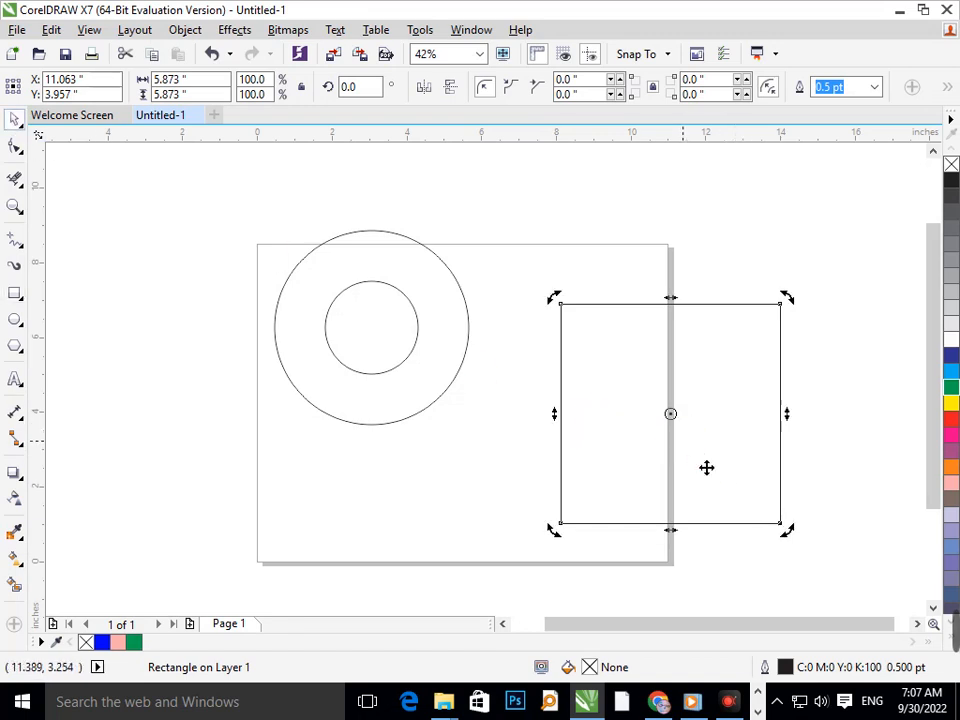
left_click_drag(805, 539, 681, 533)
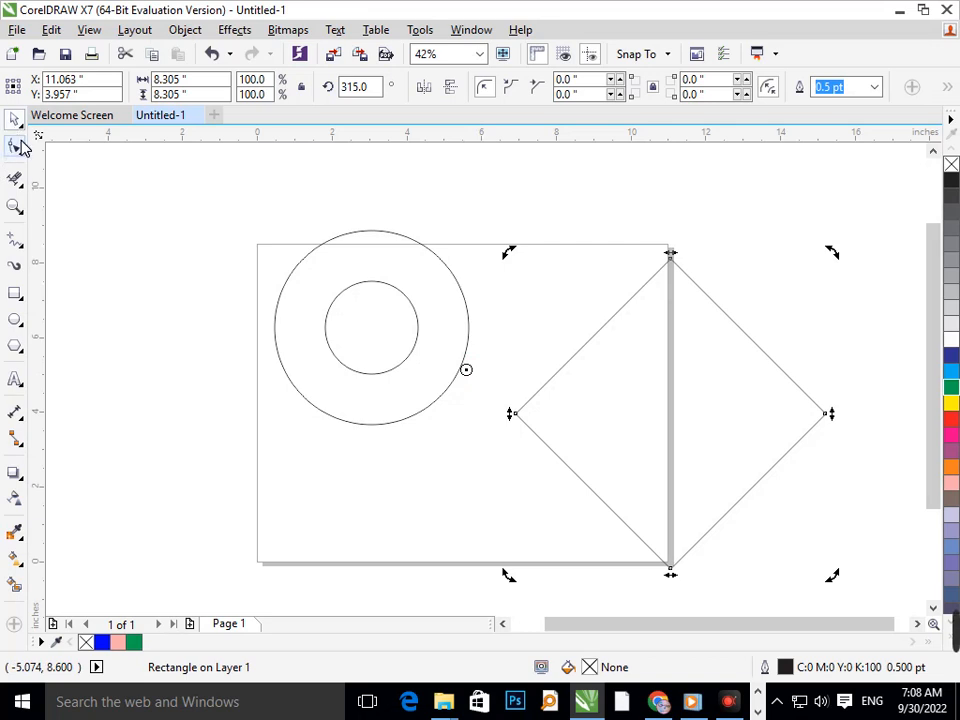
Place a copy of the diamond so its lower-right edge cuts diagonally through both circles, and delete the original diamond
left_click(136, 222)
left_click(672, 417)
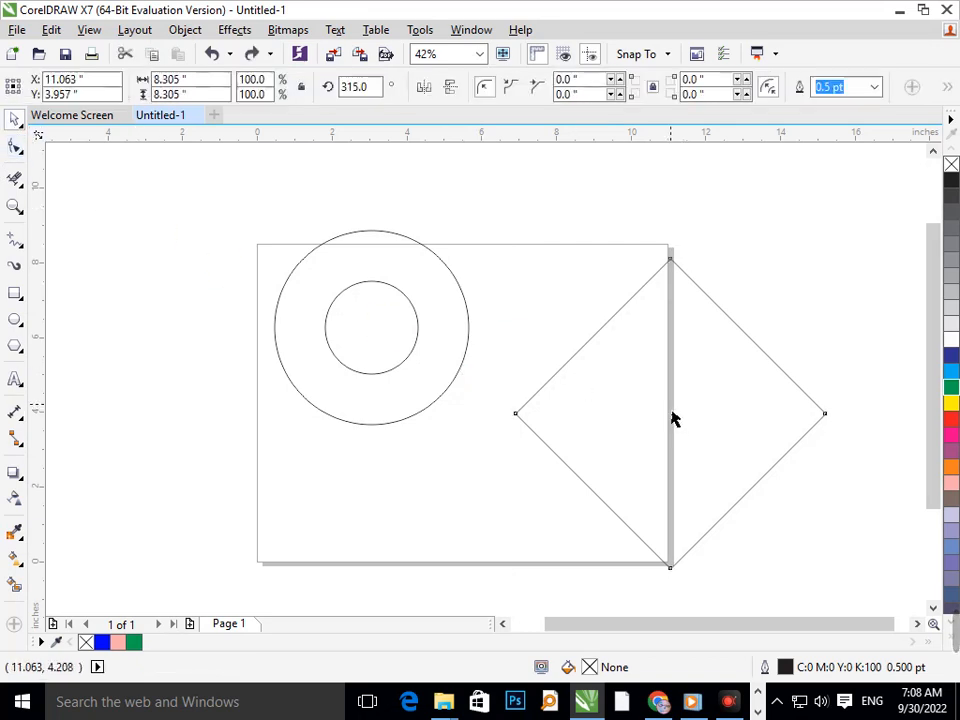
left_click_drag(685, 426, 311, 270)
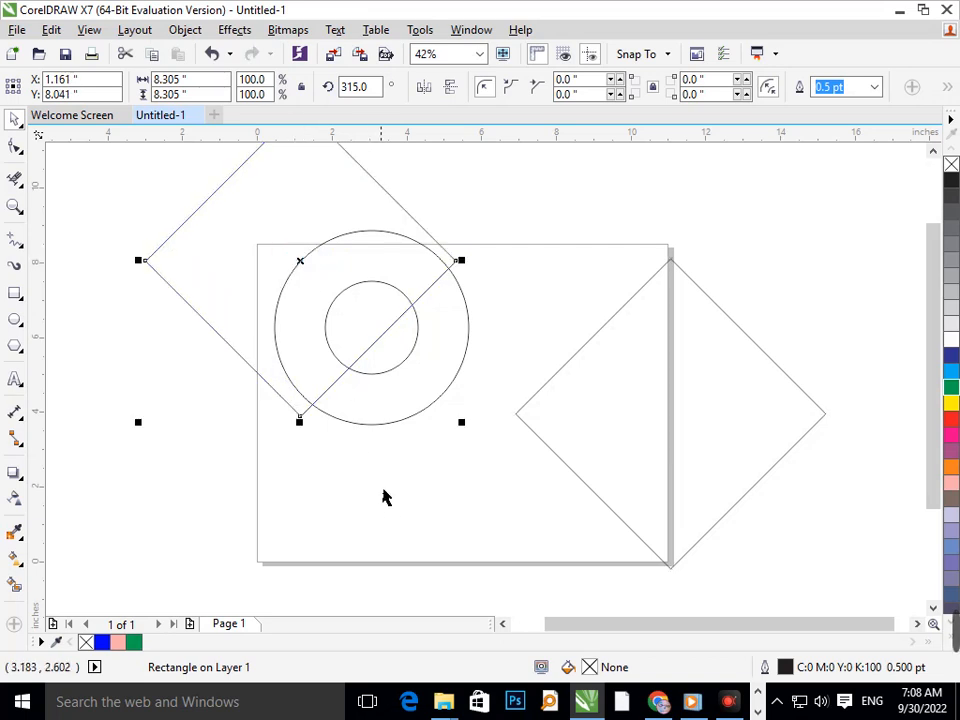
left_click(386, 515)
left_click(686, 480)
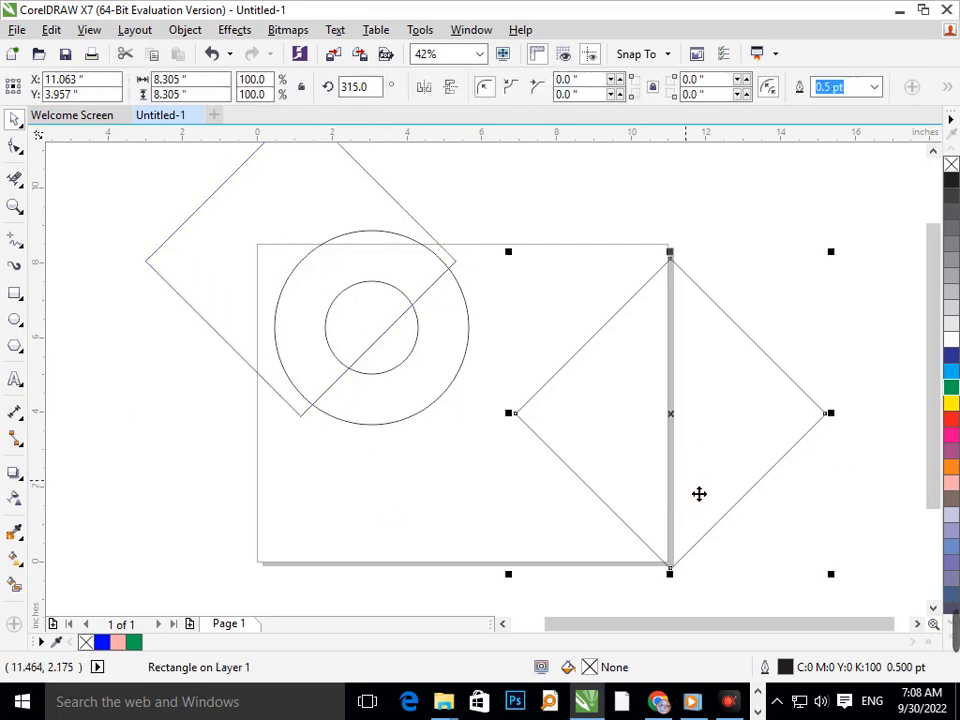
key("Delete")
Remove the circles' lower-right arcs and the leftover diamond lines with Virtual Segment Delete, leaving a closed half ring
left_click(15, 178)
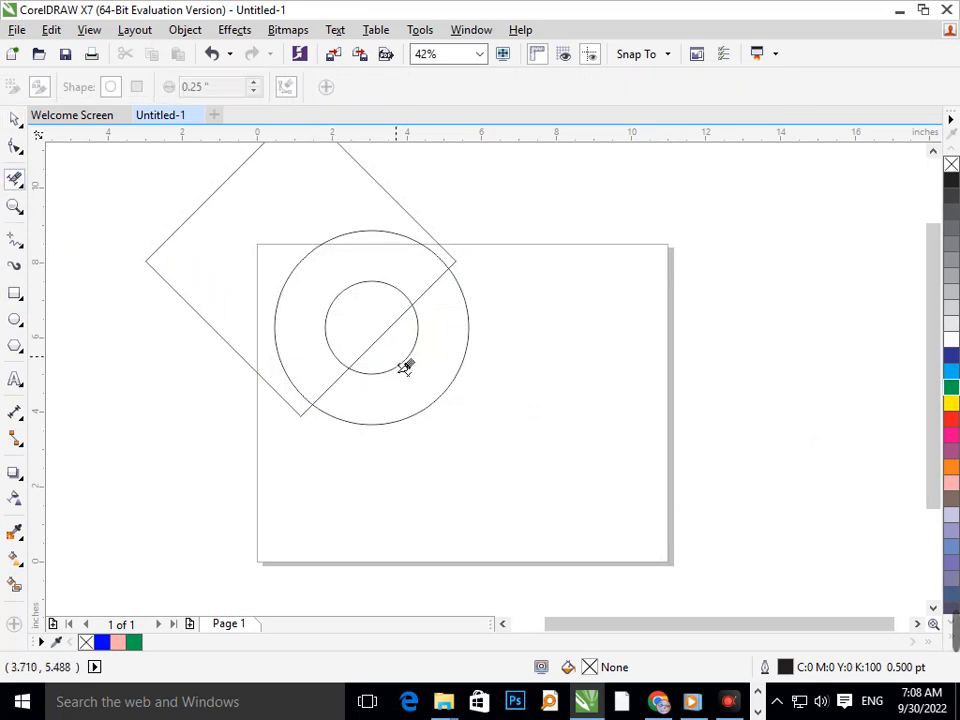
mouse_move(405, 368)
left_mouse_down()
mouse_move(349, 321)
mouse_move(397, 350)
mouse_move(375, 343)
left_mouse_up()
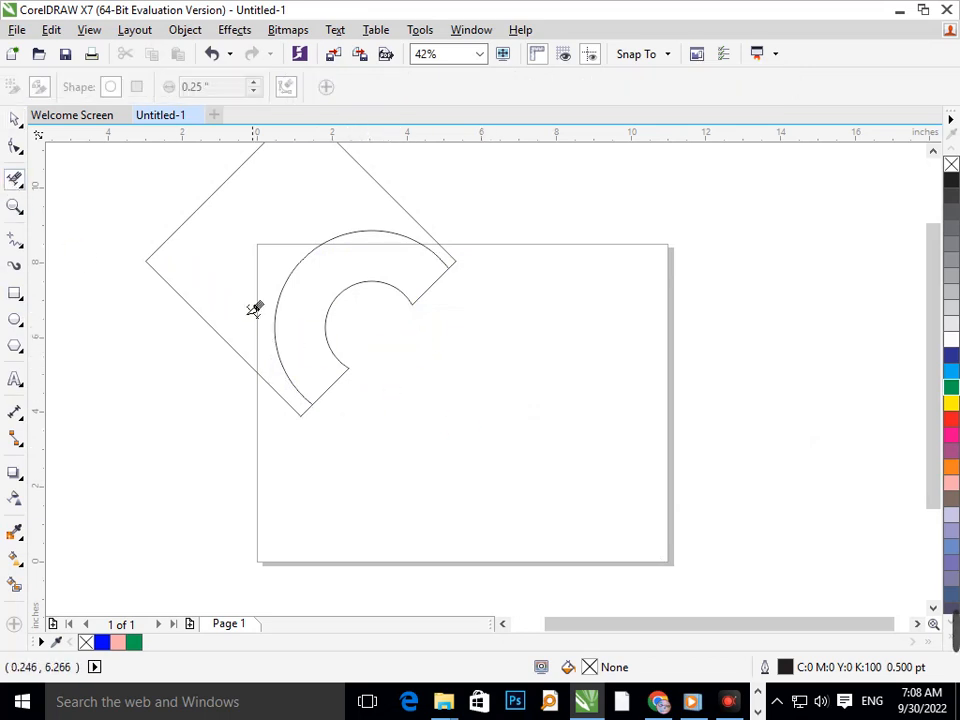
left_click(204, 336)
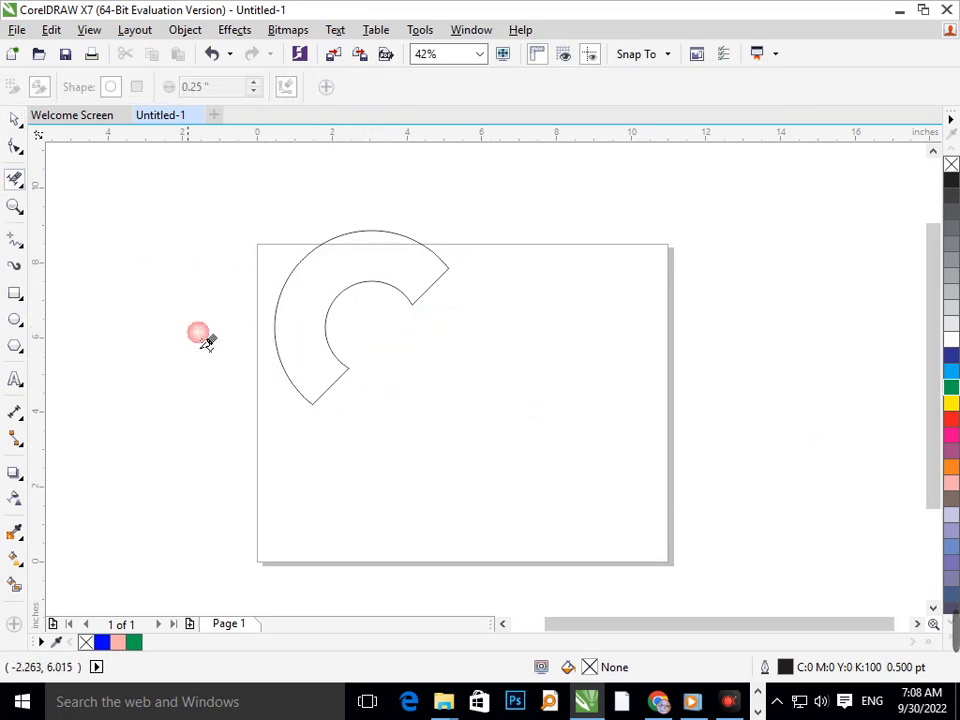
Rotate the half ring's segments counterclockwise by about 12.2° and move them toward the upper centre of the page
left_click(15, 118)
left_click(332, 381)
left_click_drag(178, 216, 549, 504)
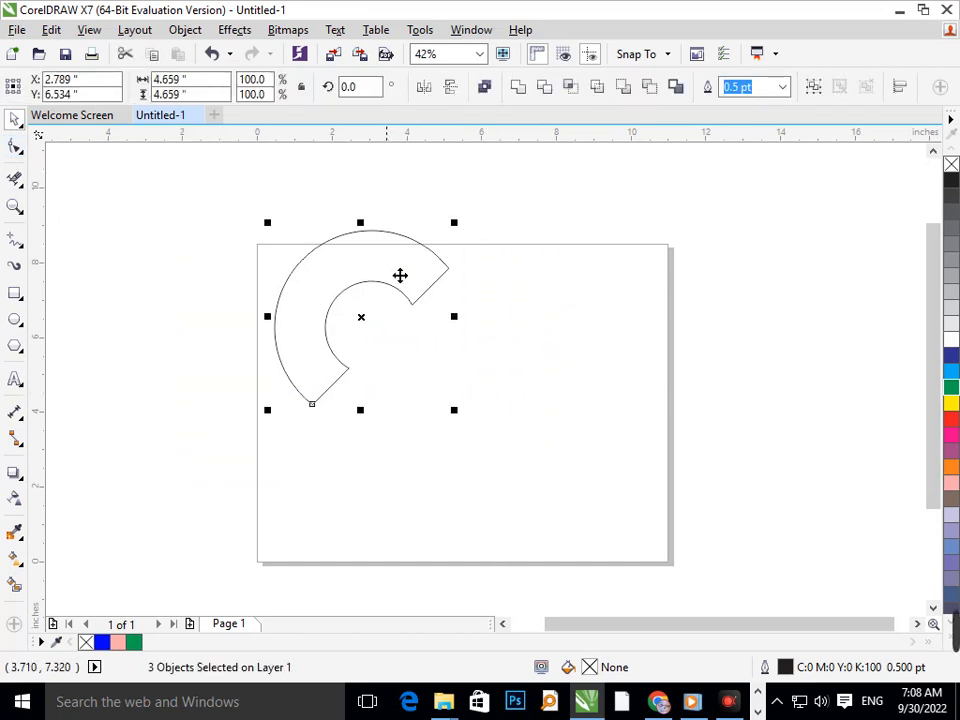
left_click(400, 275)
left_click_drag(281, 424, 317, 422)
left_click(460, 458)
left_click_drag(204, 169, 571, 519)
left_click_drag(334, 367, 411, 375)
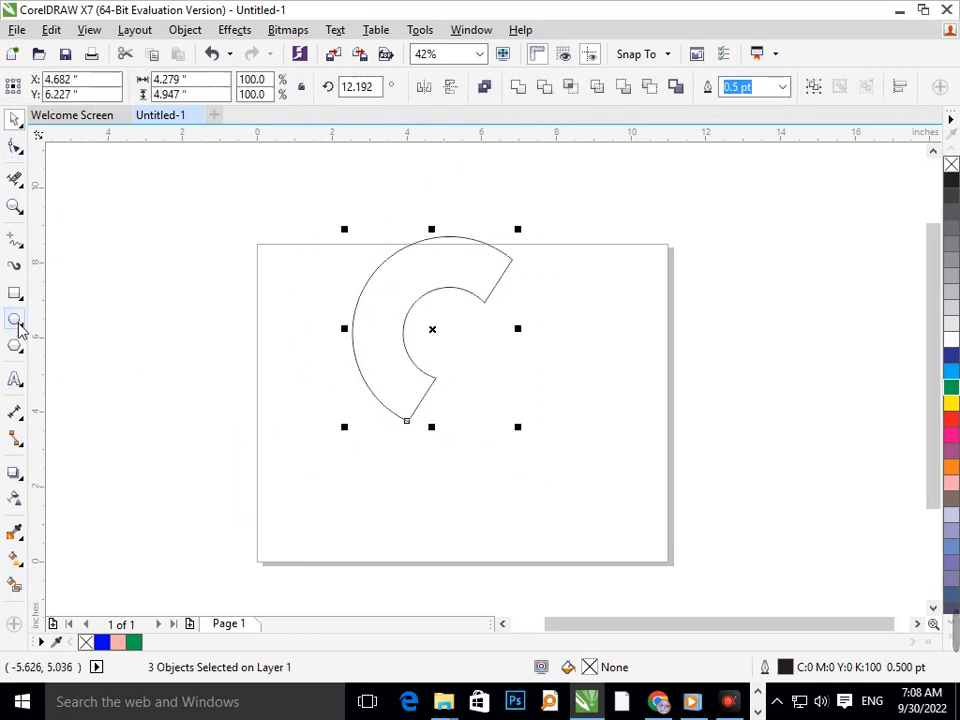
Draw a narrow three-sided polygon about 0.39 in wide and 3.45 in high to the right of the half ring
left_click(15, 345)
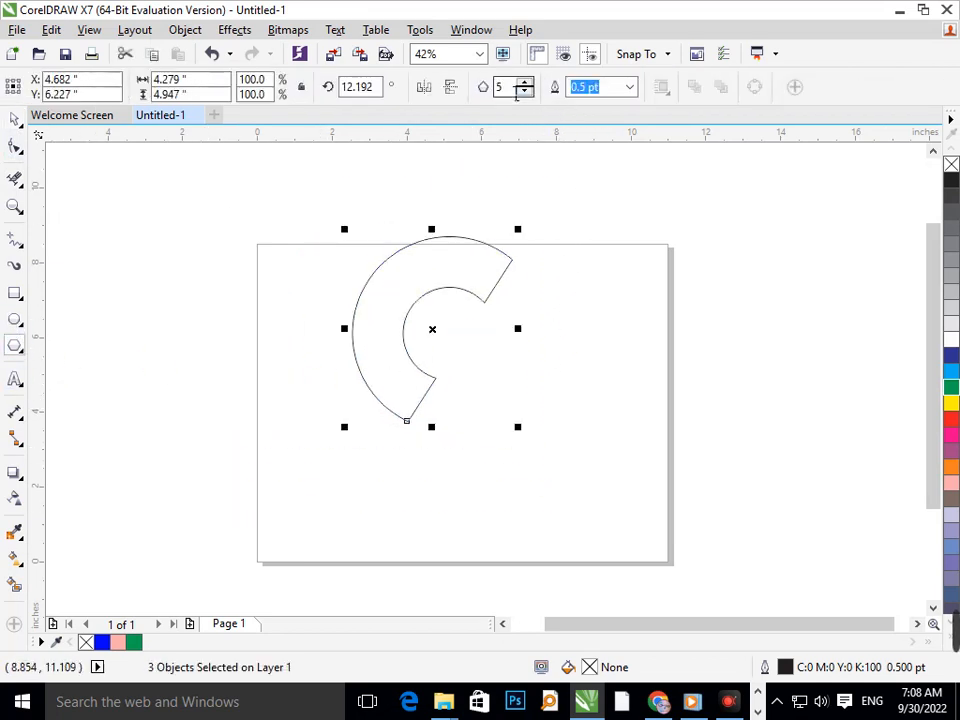
left_click(516, 89)
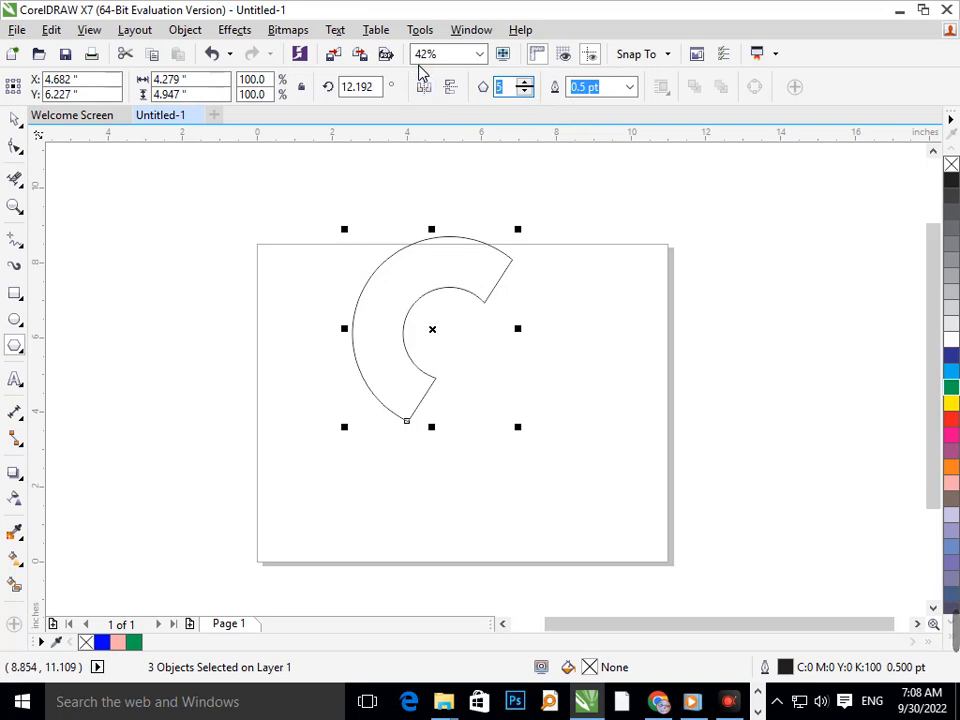
left_click_drag(625, 272, 641, 455)
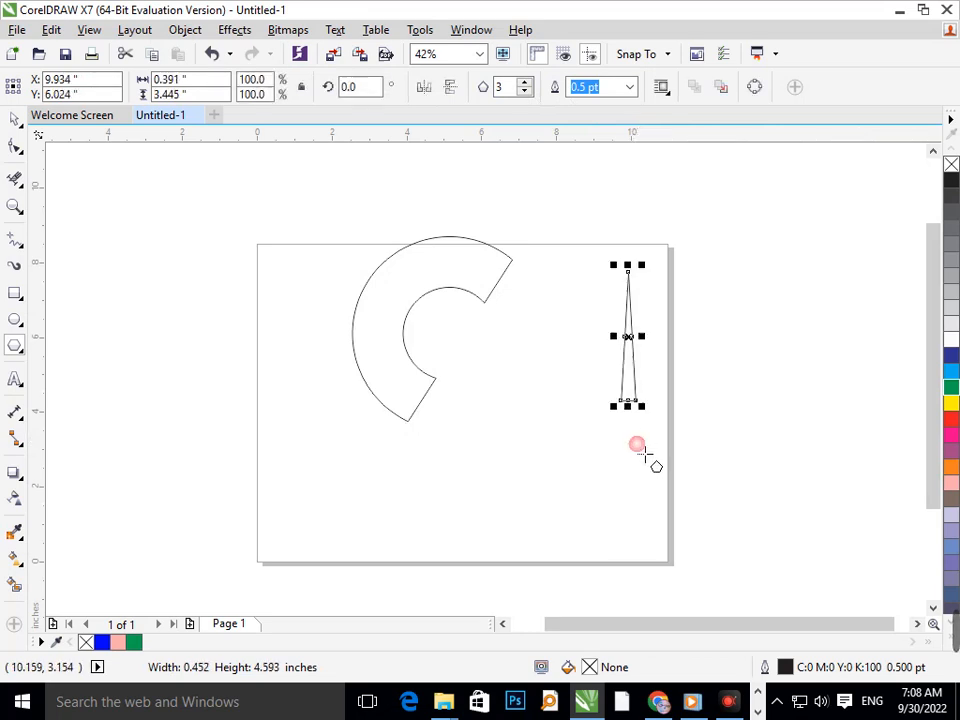
Rotate the triangle to about 149.1° and place it along the half ring's lower cut end with its tip pointing down-left
left_click(15, 119)
left_click_drag(641, 402, 443, 418)
left_click(432, 420)
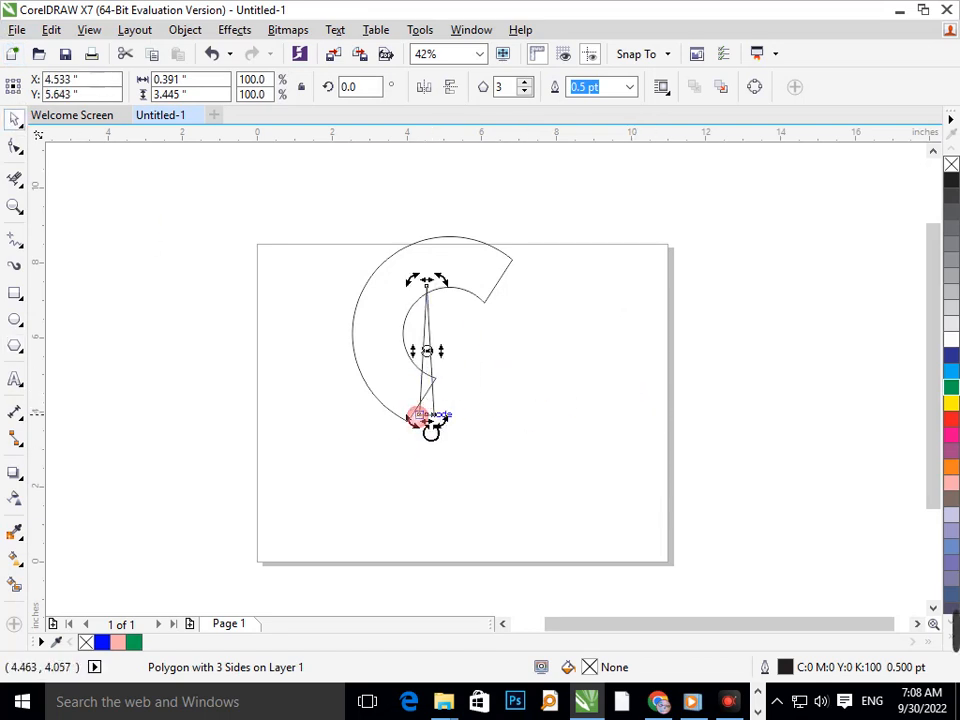
left_click_drag(423, 291, 392, 499)
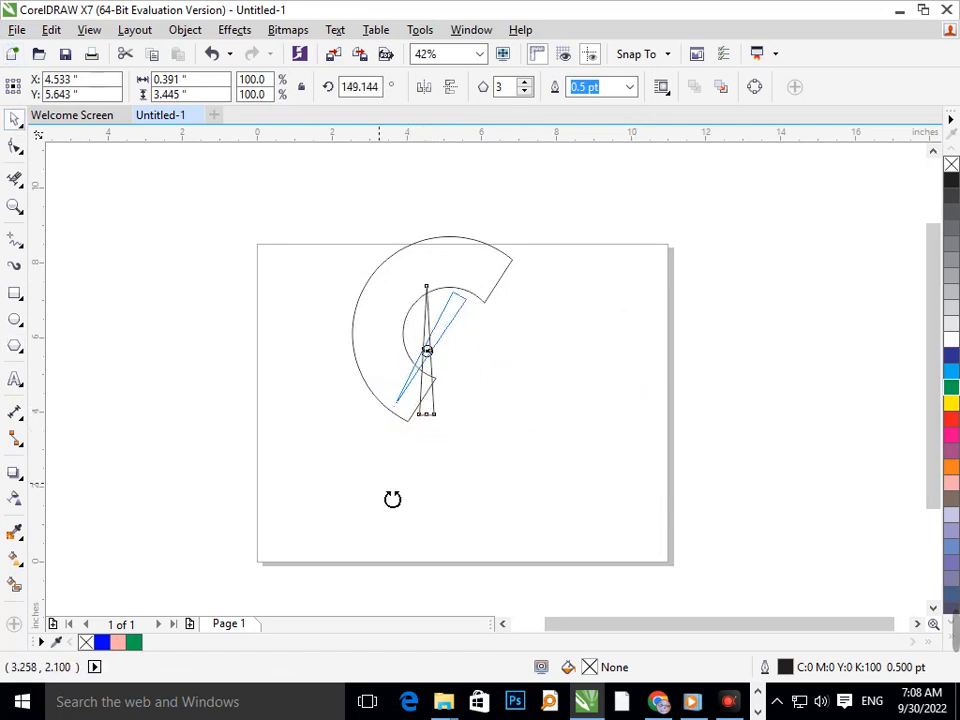
left_click(456, 341)
left_click_drag(456, 336, 433, 419)
left_click(470, 478)
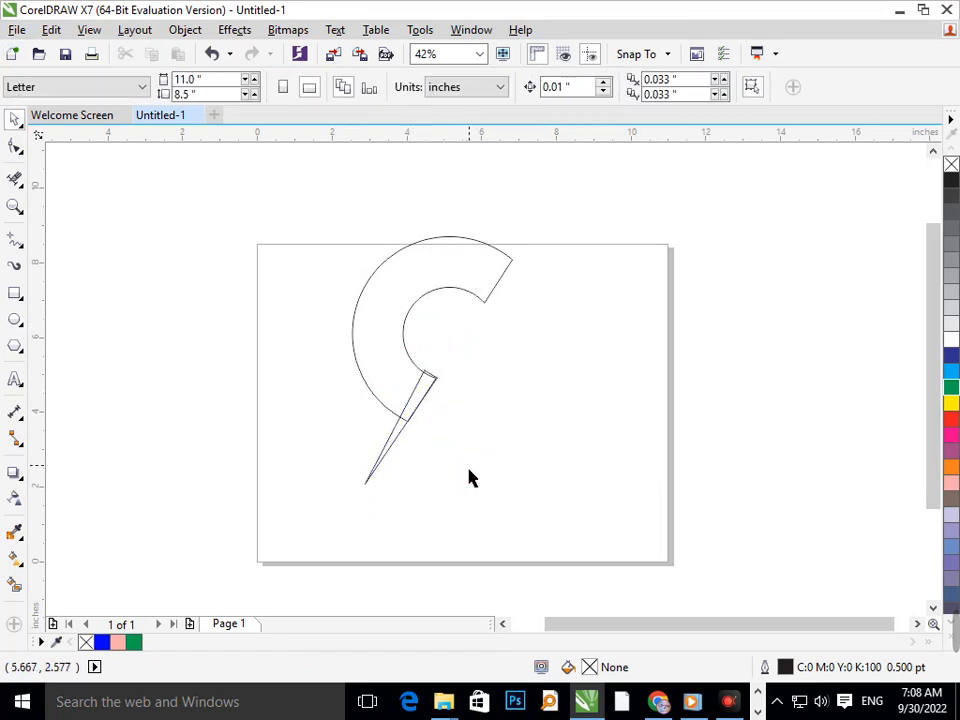
Shift the triangle slightly so its short side's outer corner meets the half ring's lower inner corner
left_click(362, 349)
left_click_drag(414, 238, 533, 398)
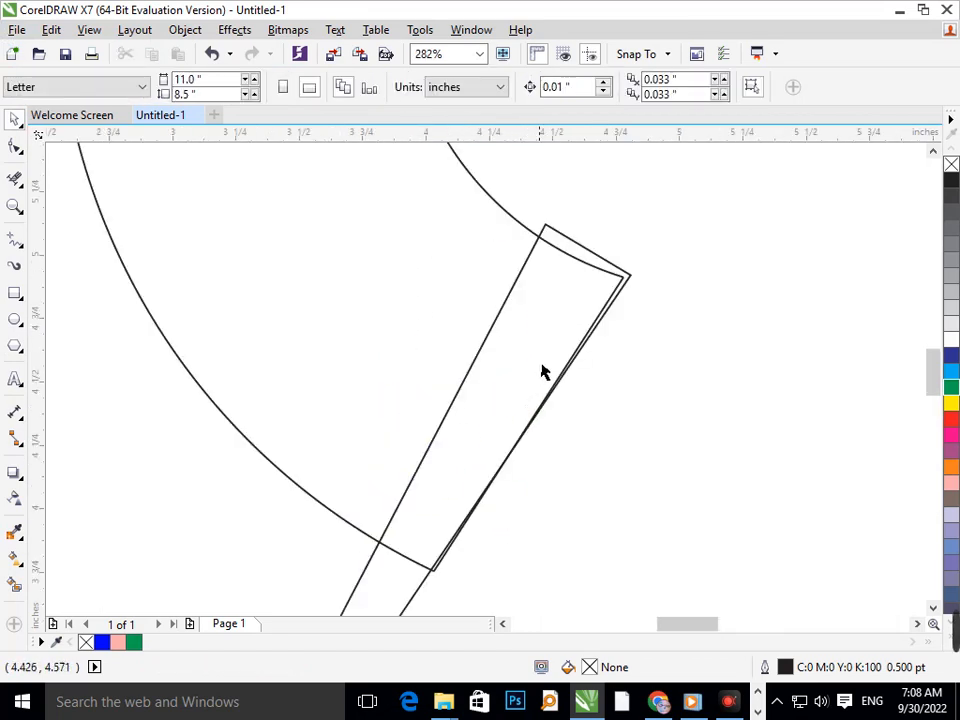
key("space")
left_click_drag(553, 317, 518, 341)
scroll(564, 437, "down", 20)
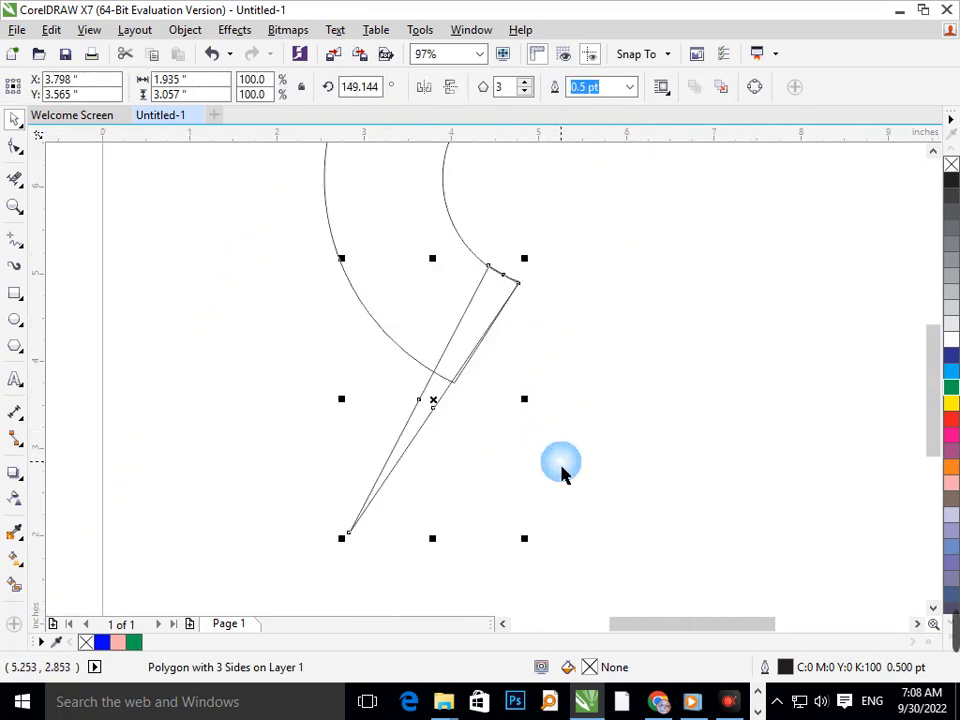
Set the triangle's rotation centre on the half ring's lower inner corner and rotate the triangle to about 151.3°
scroll(545, 420, "up", 1)
left_click(403, 336)
left_click(379, 295)
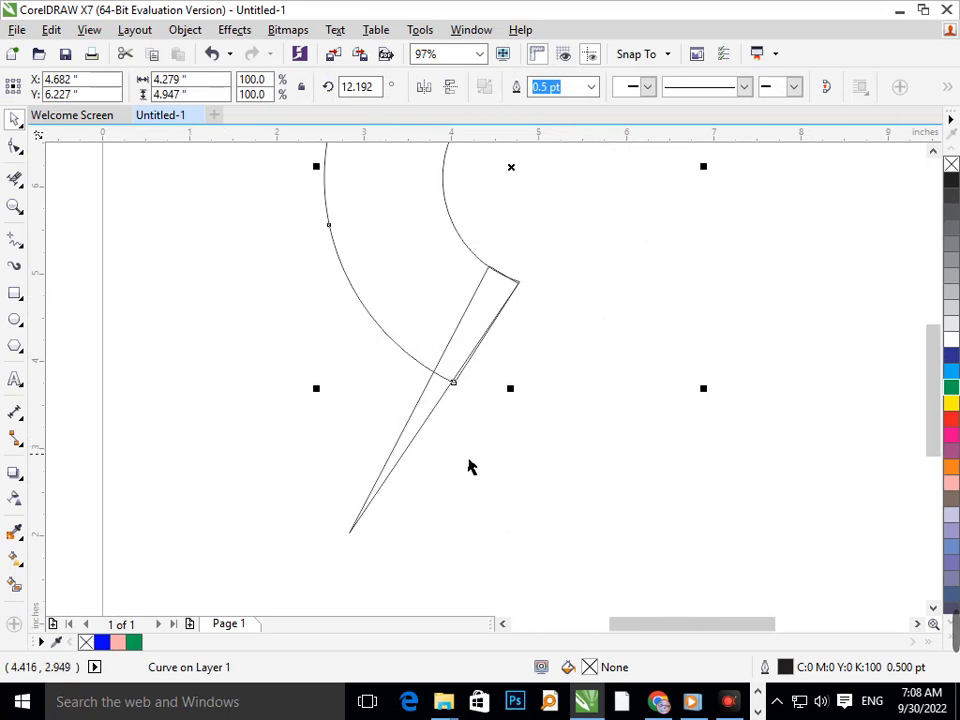
left_click(480, 352)
left_click(480, 352)
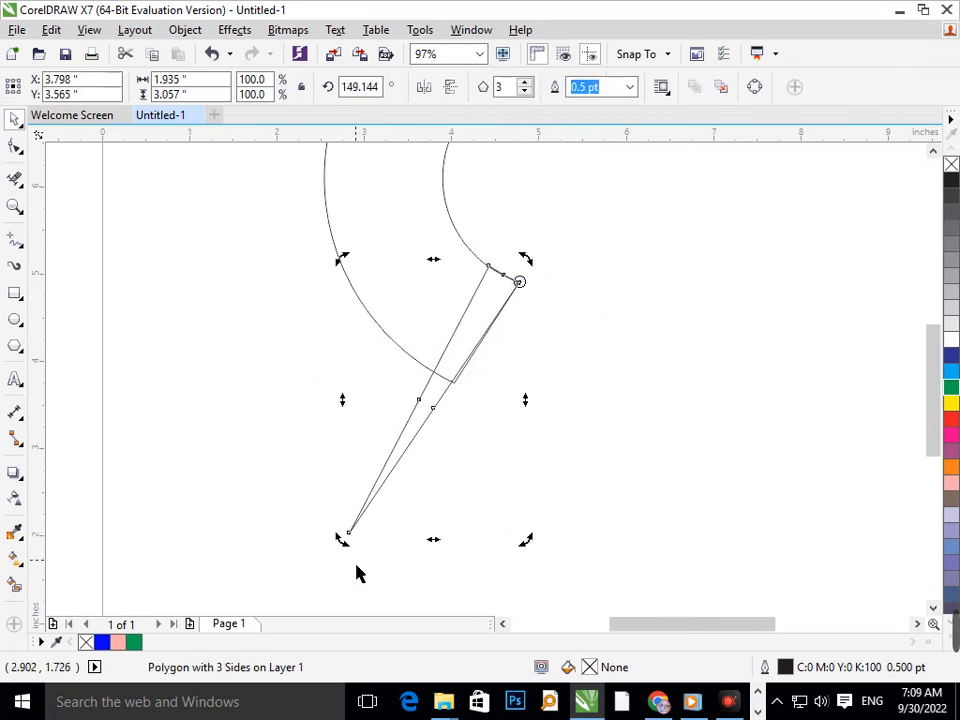
left_click_drag(345, 543, 369, 557)
scroll(469, 426, "up", 5)
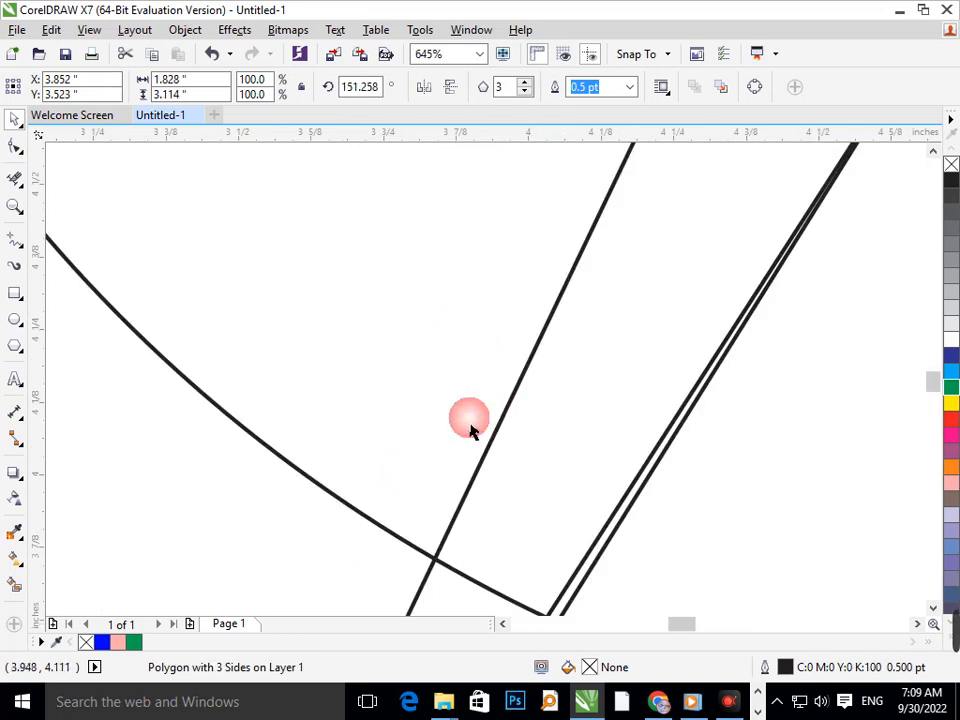
scroll(495, 469, "down", 5)
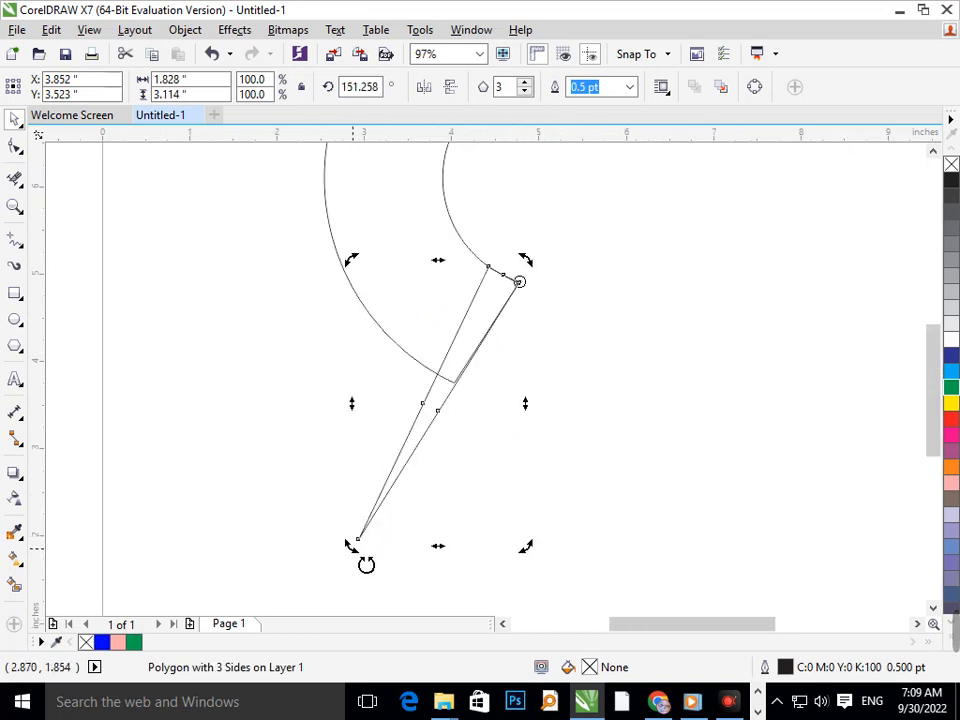
Fine-tune the triangle's rotation to about 149.9° so its long side runs parallel to the half ring's lower cut edge
left_click_drag(366, 565, 362, 561)
key("z")
left_click_drag(410, 337, 560, 449)
left_click(386, 396)
right_click(296, 356)
right_click(396, 362)
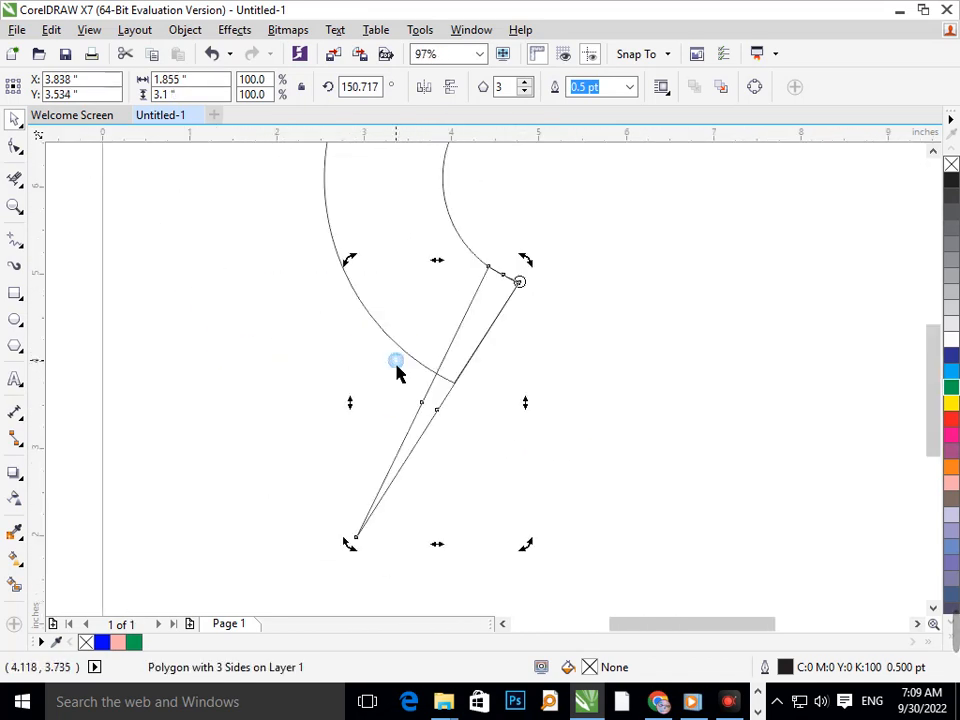
left_click_drag(367, 562, 358, 559)
scroll(471, 342, "up", 5)
left_click(443, 403)
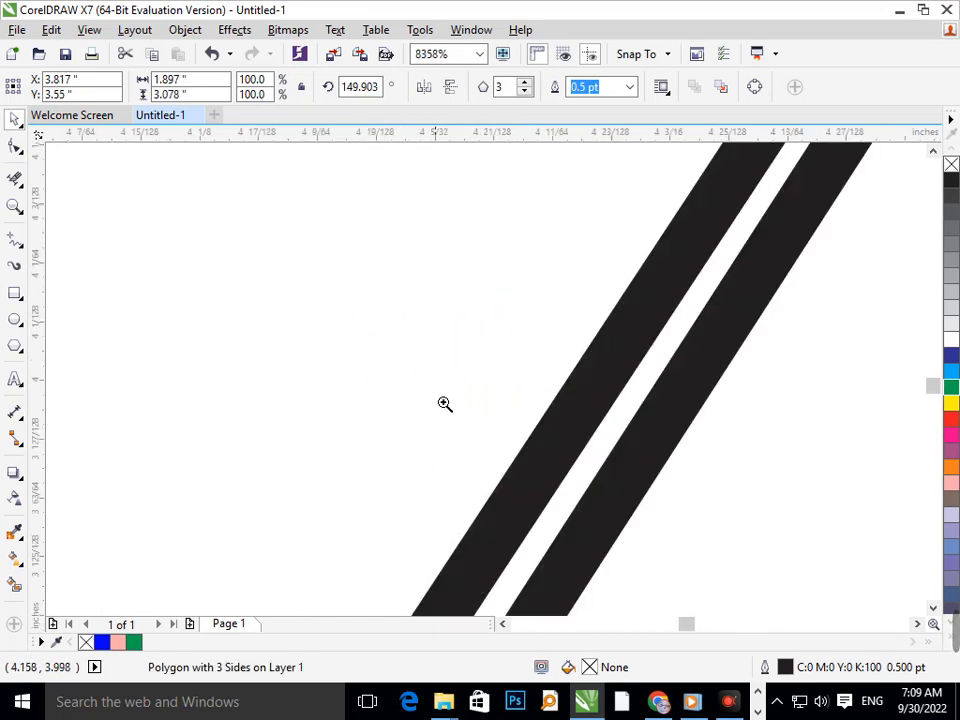
right_click(575, 463)
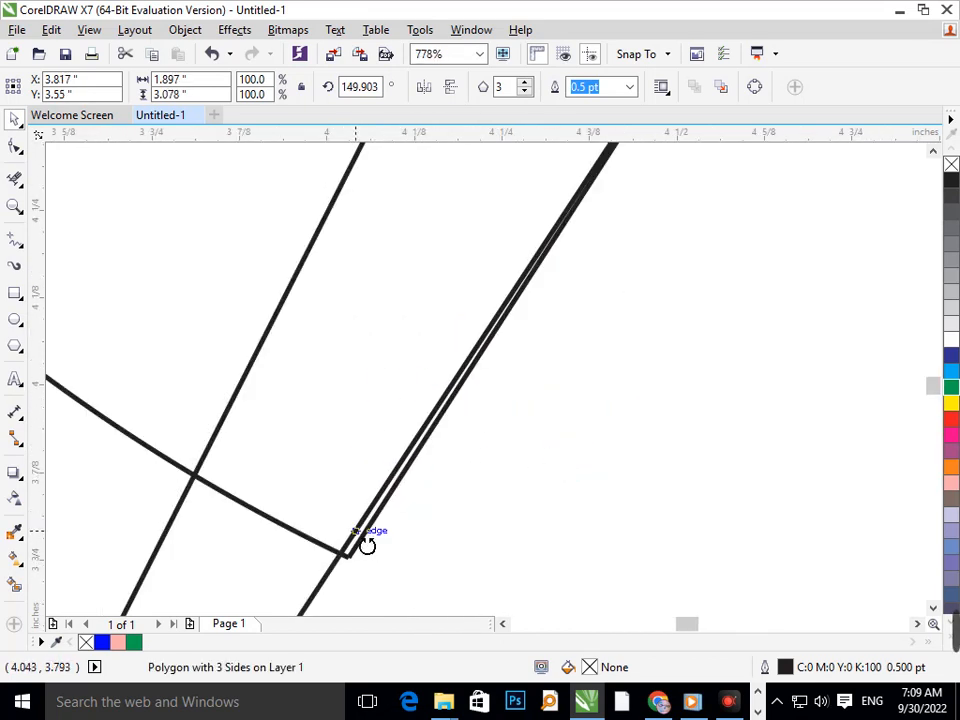
Nudge the triangle toward the lower right so its long side lies on the half ring's lower cut edge
left_click_drag(336, 596, 341, 600)
scroll(385, 458, "down", 5)
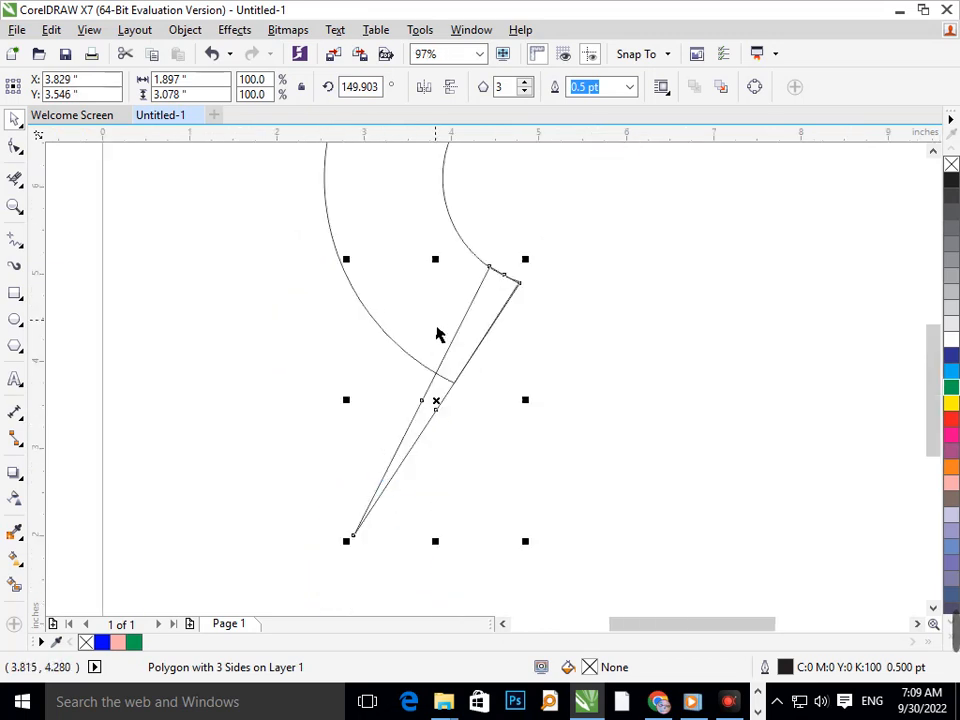
left_click(564, 400)
scroll(645, 428, "down", 3)
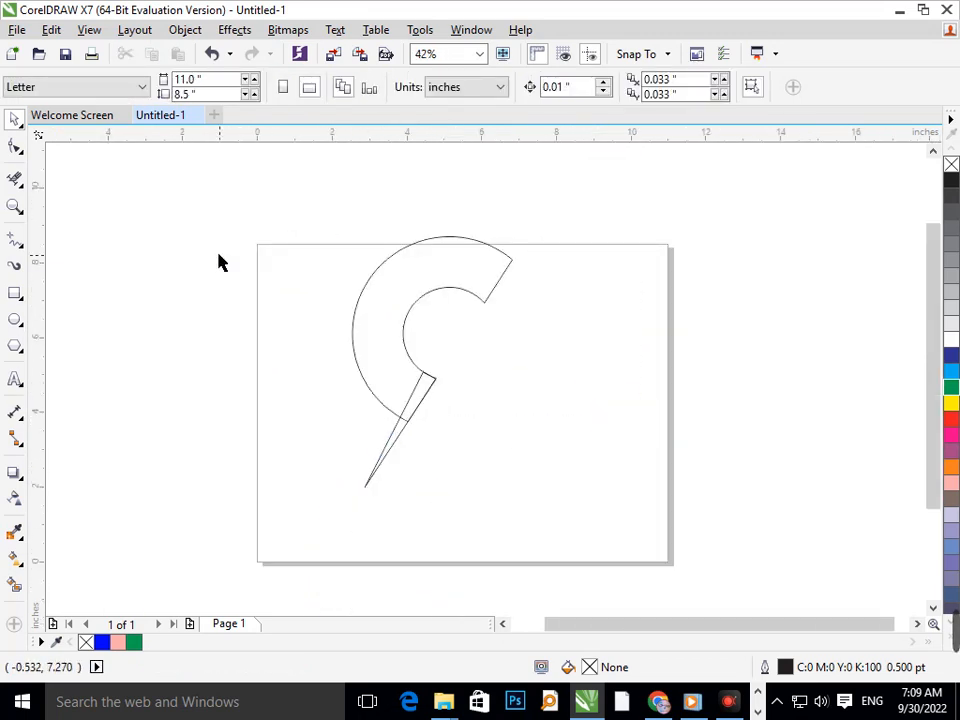
Weld the half ring's segments and the triangle into a single curve
left_click_drag(227, 182, 656, 588)
left_click(513, 88)
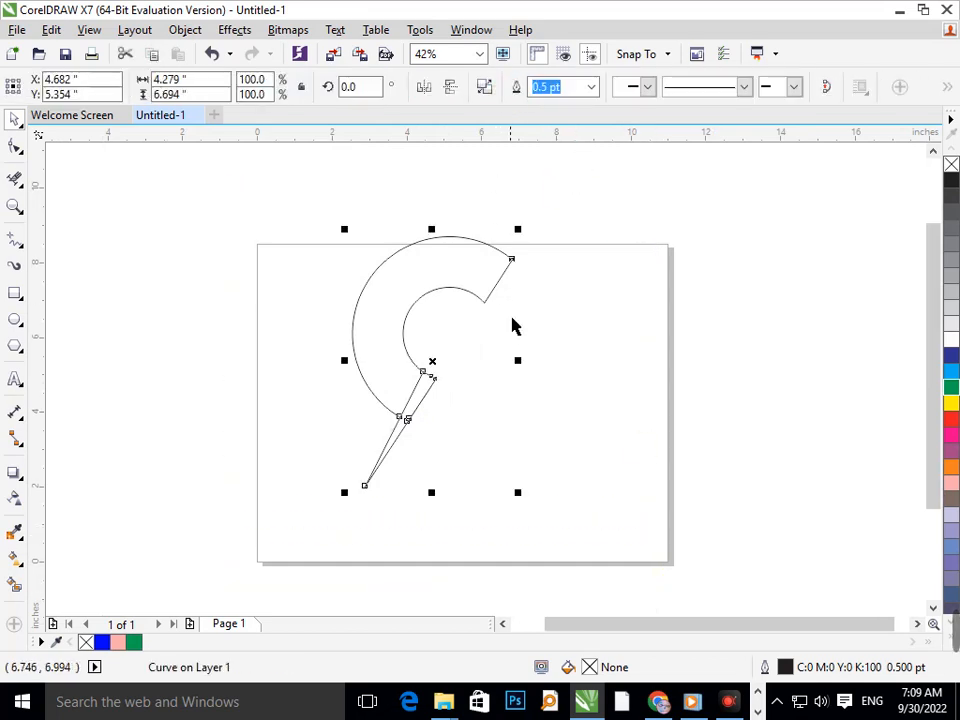
left_click(565, 428)
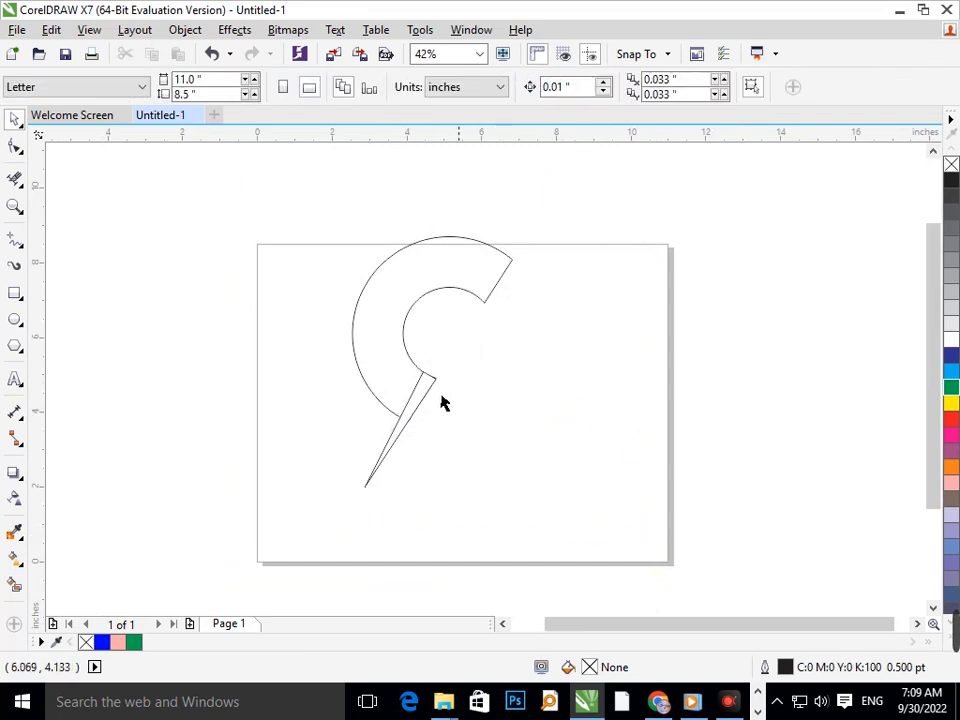
Clean up the stray line at the corner where the triangle's short side meets the inner arc, using Virtual Segment Delete
left_click_drag(356, 352, 471, 438)
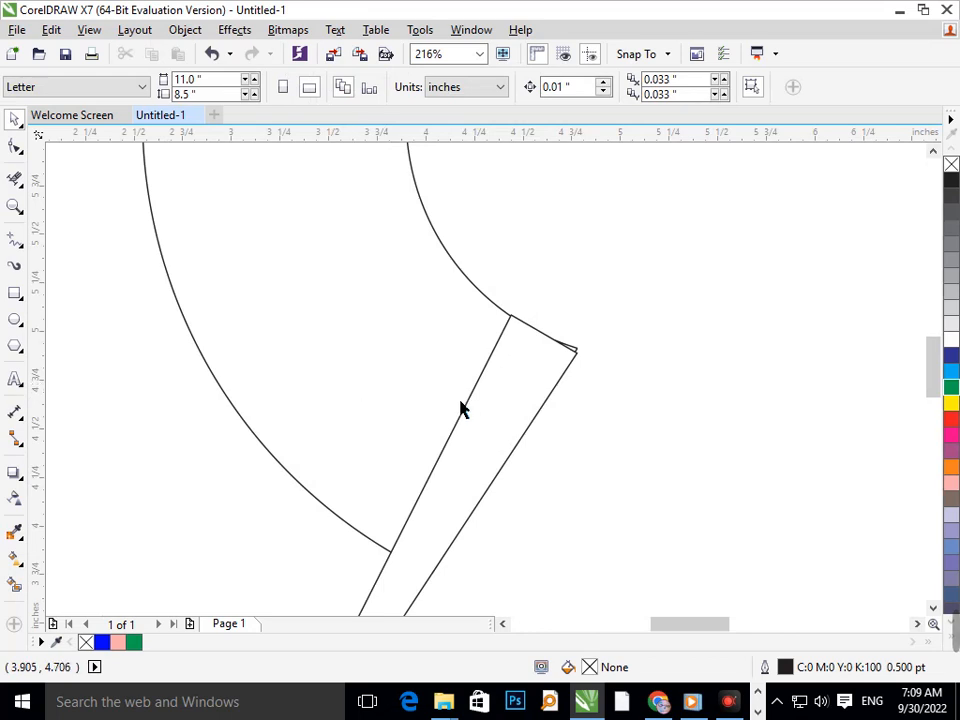
left_click(16, 179)
mouse_move(407, 390)
left_mouse_down()
mouse_move(497, 422)
mouse_move(585, 336)
left_mouse_up()
scroll(492, 372, "up", 5)
left_click_drag(480, 371, 360, 313)
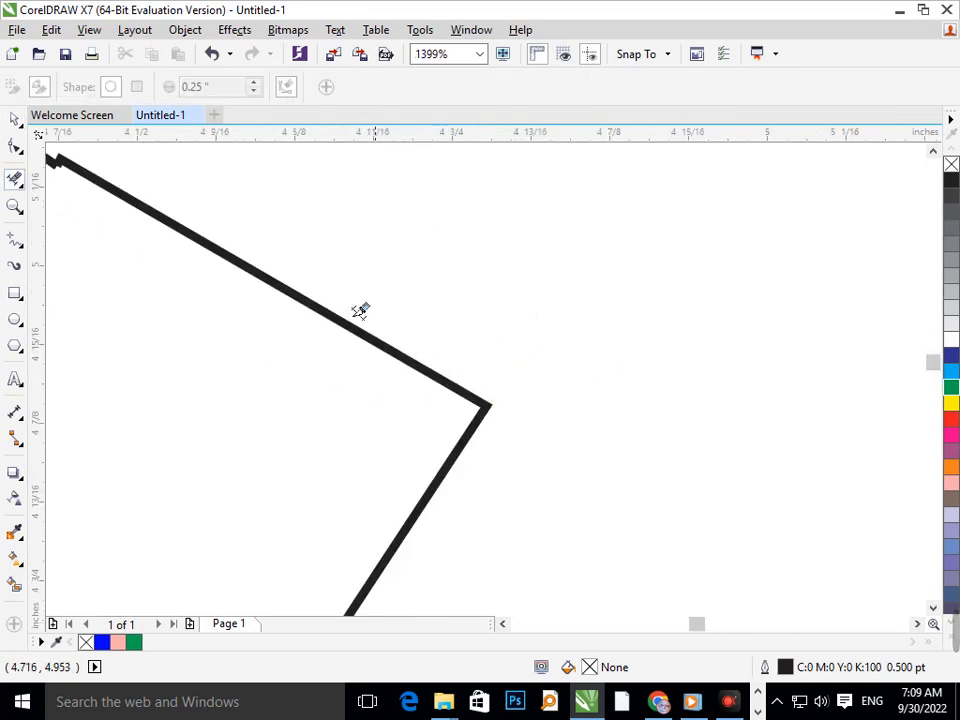
Move the notch node where the inner arc meets the triangle's short side so the two run into each other smoothly
scroll(403, 349, "up", 5)
scroll(366, 381, "down", 10)
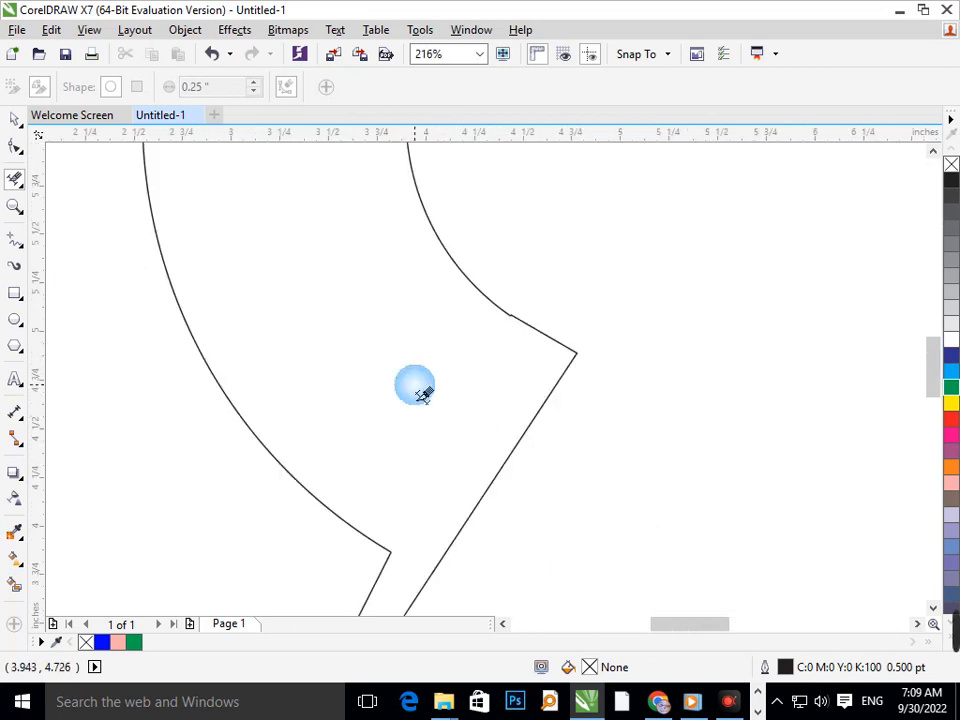
mouse_move(422, 392)
left_mouse_down()
mouse_move(510, 326)
mouse_move(600, 367)
left_mouse_up()
scroll(125, 176, "up", 5)
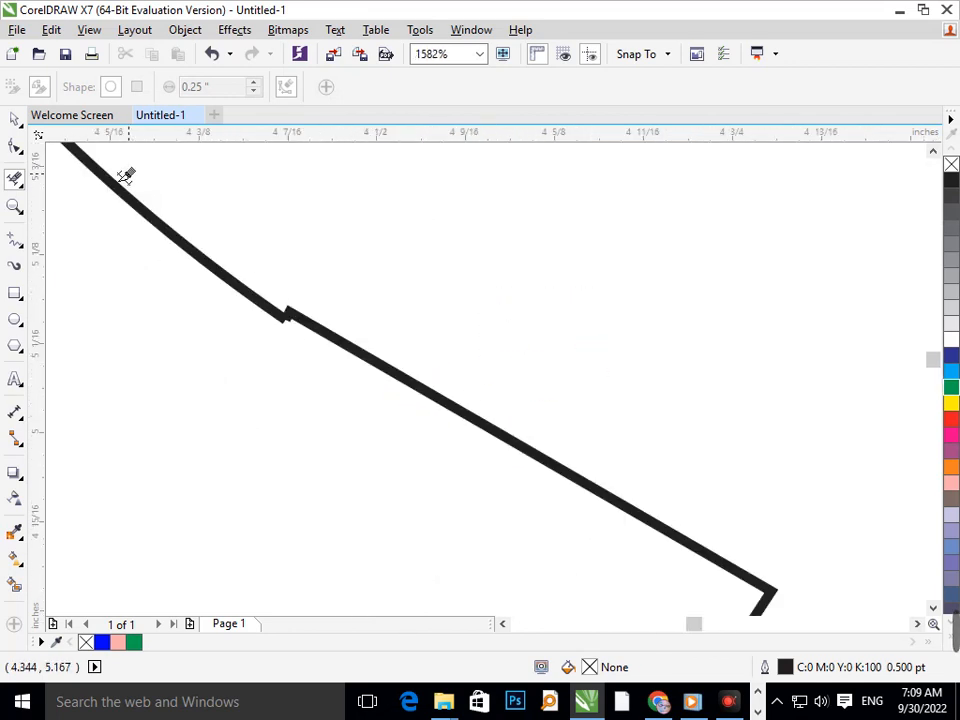
left_click(14, 148)
left_click(300, 318)
left_click_drag(292, 326, 289, 329)
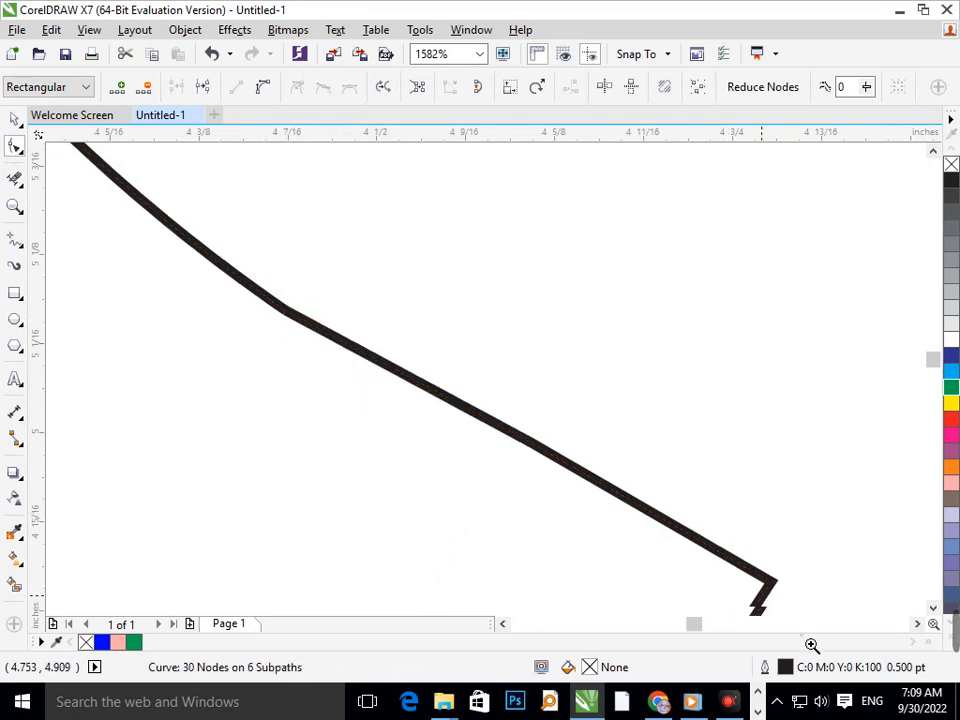
scroll(499, 443, "up", 1)
scroll(456, 388, "down", 6)
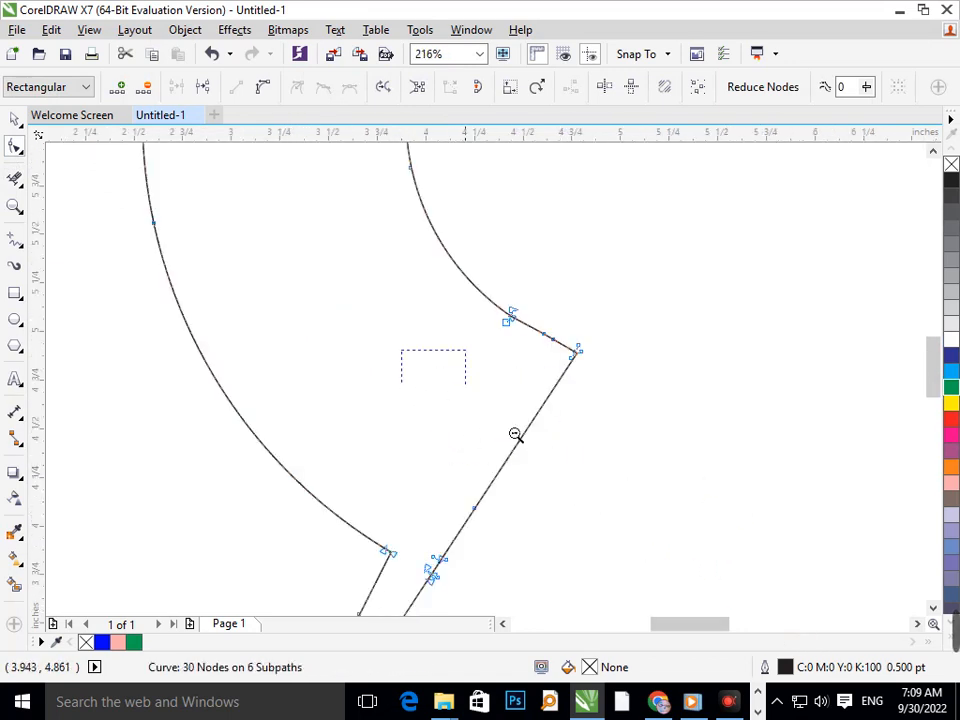
scroll(515, 434, "down", 5)
left_click(15, 119)
left_click(261, 366)
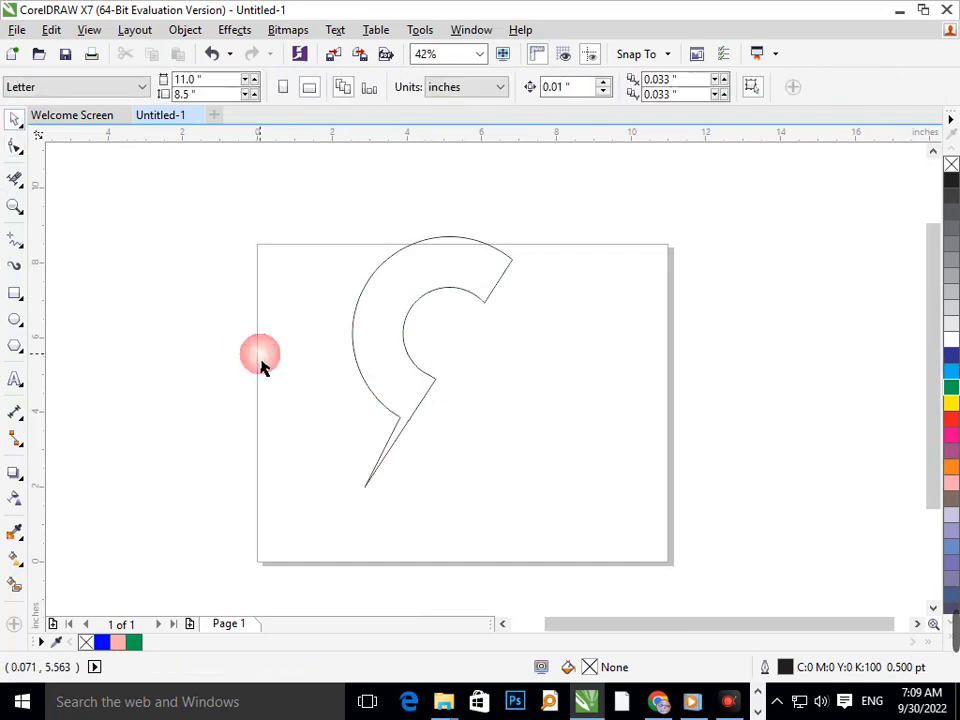
Convert the segment at the middle node of the triangle's short side to a curve
scroll(453, 427, "up", 4)
scroll(443, 278, "up", 3)
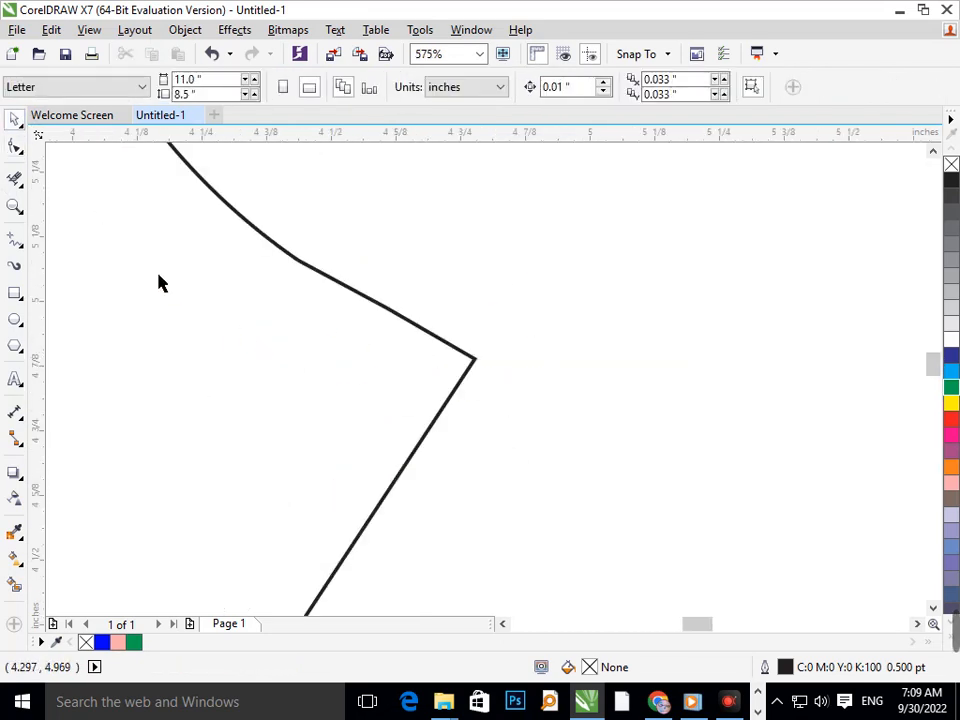
left_click(15, 146)
left_click(236, 253)
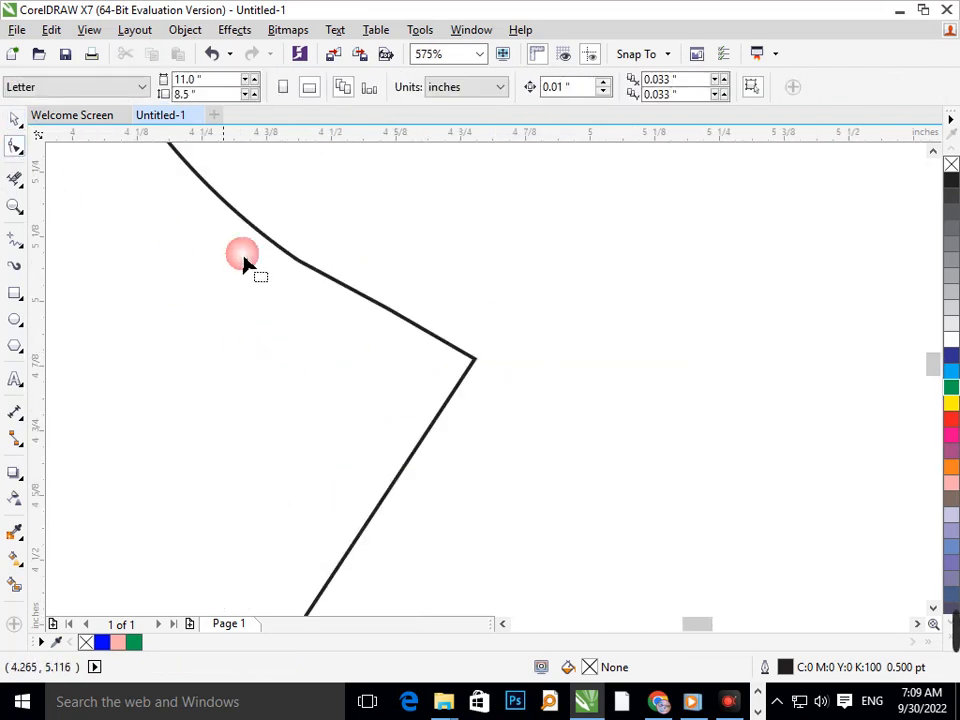
left_click(386, 310)
left_click(389, 312)
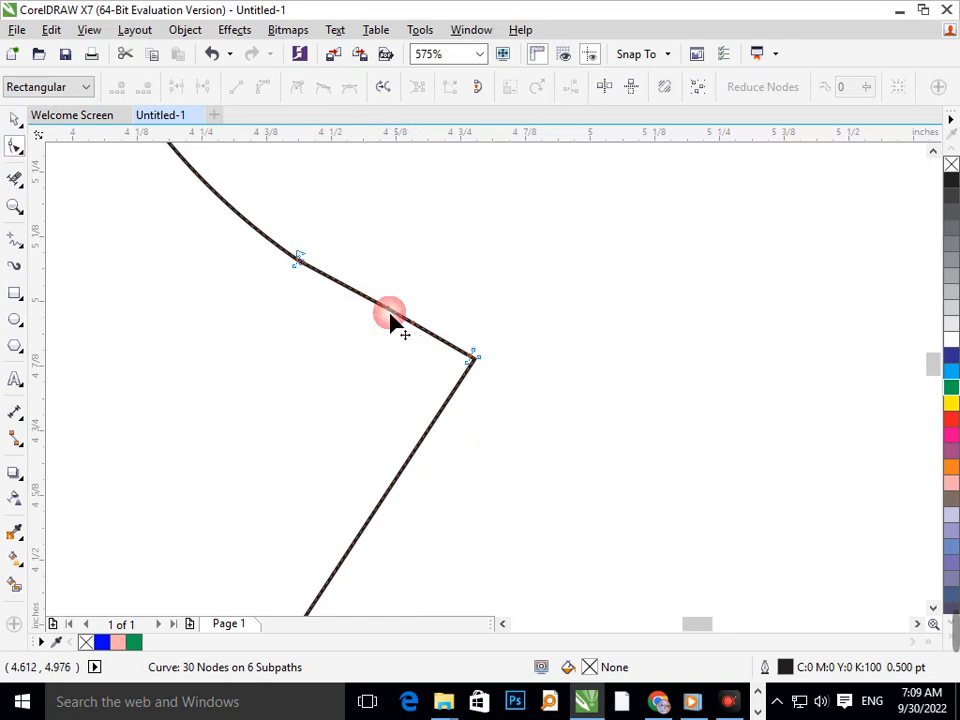
left_click(263, 88)
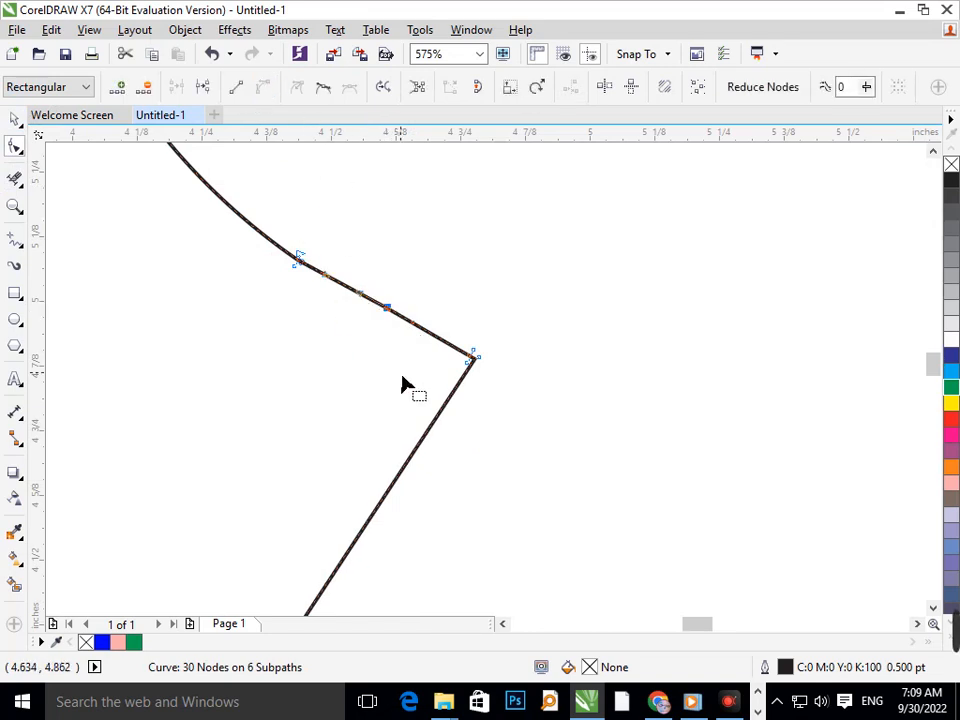
left_click(343, 253)
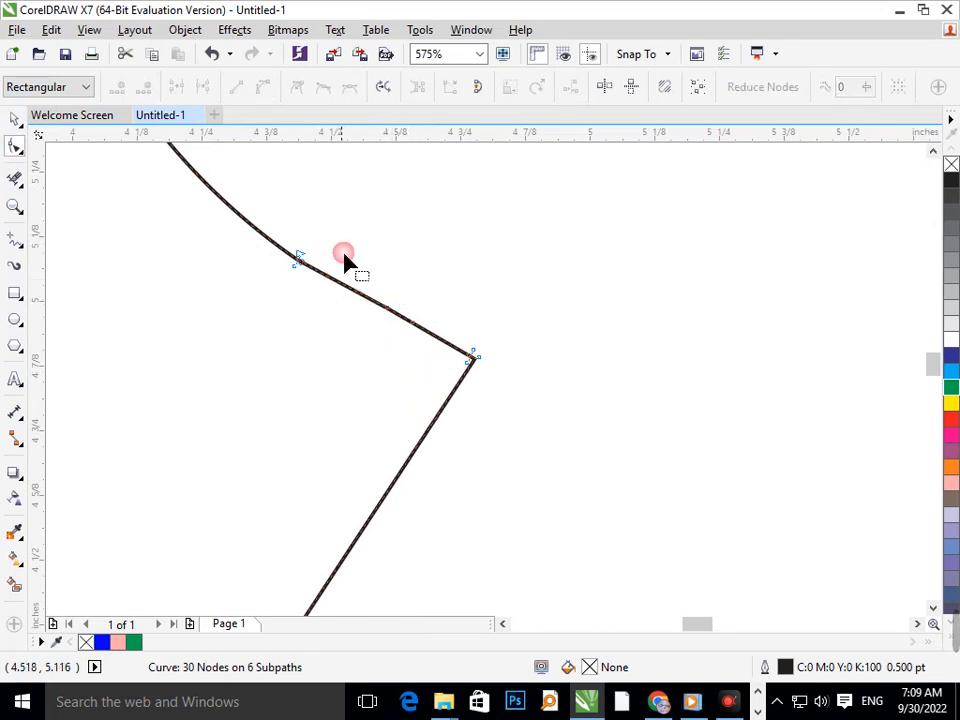
Try to delete all the nodes along the triangle's short side, and undo the deletion
left_click_drag(270, 227, 506, 407)
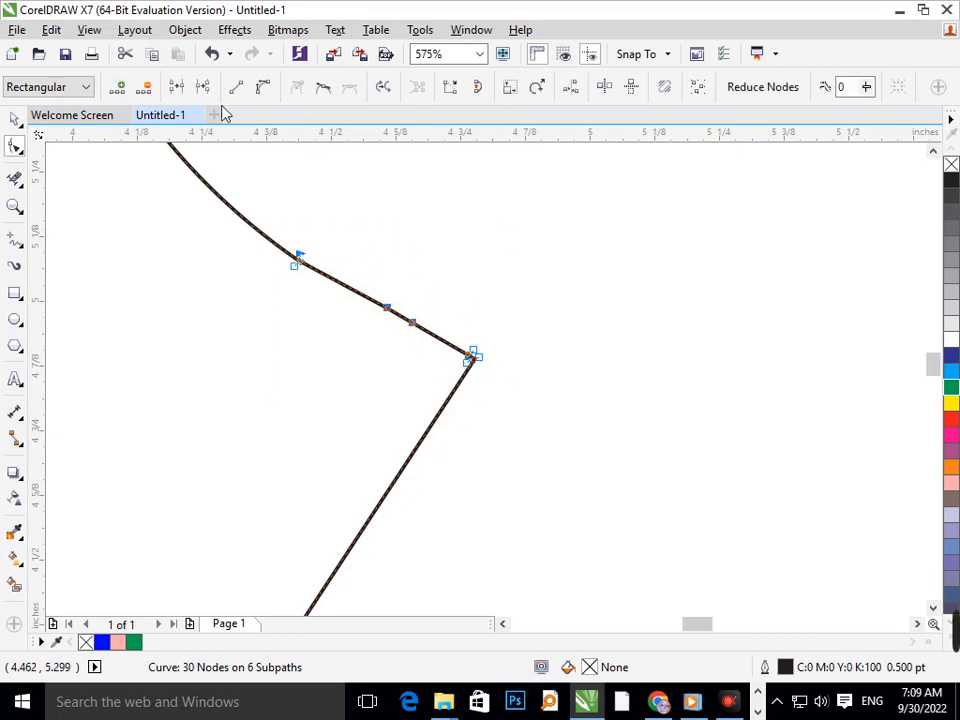
left_click(146, 88)
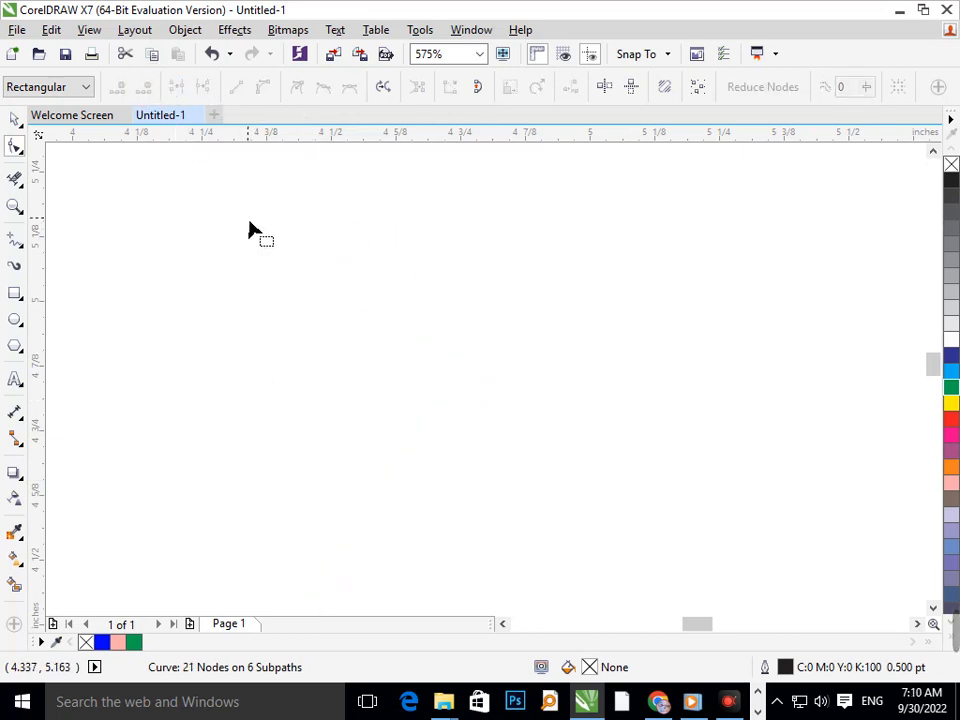
key("ctrl+z")
left_click(452, 318)
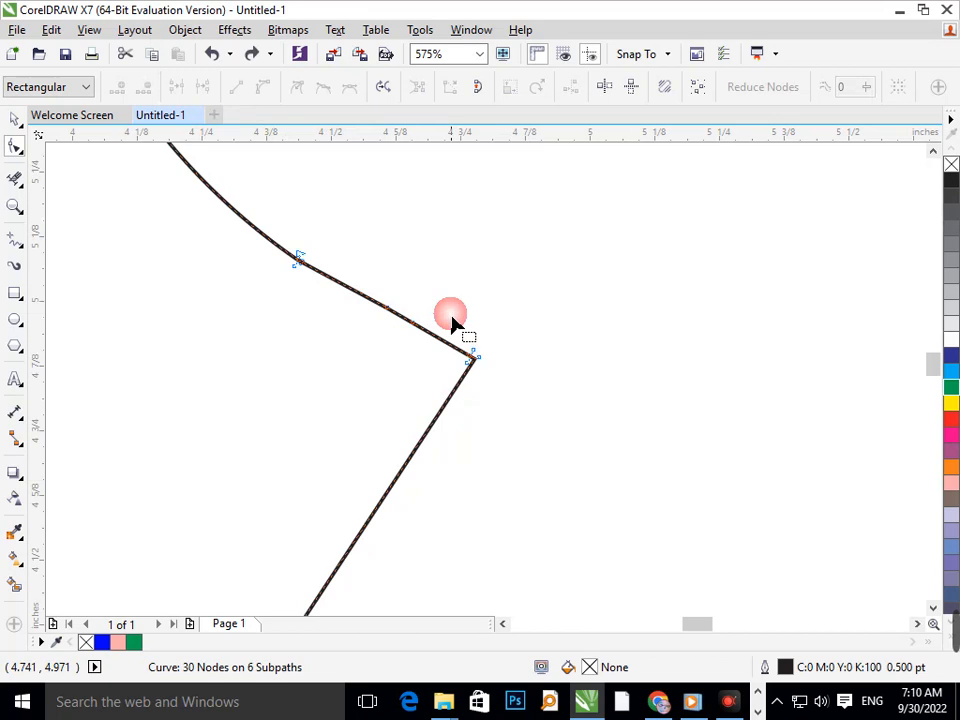
Try to smooth the short side's middle node and bend the edge with its curve handles, and undo these changes
left_click(392, 318)
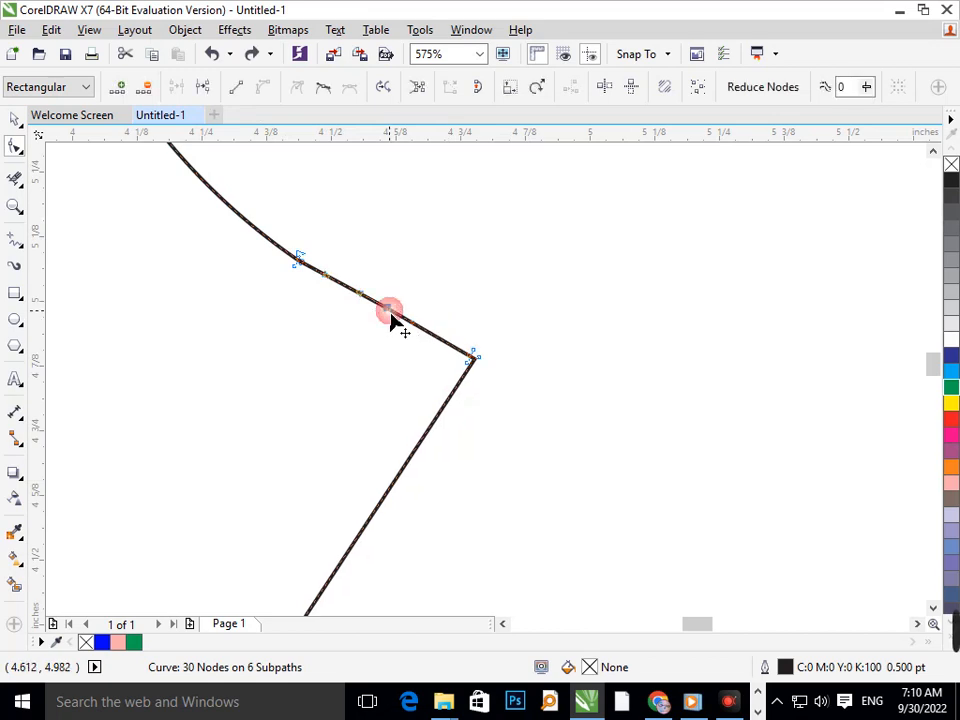
left_click(324, 88)
left_click(360, 305)
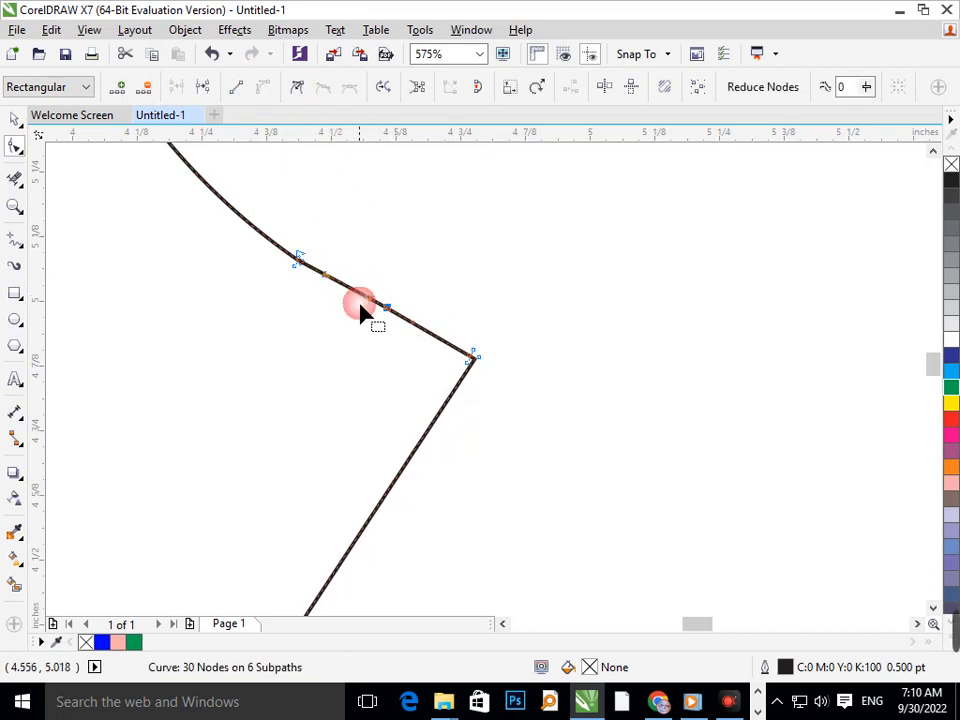
mouse_move(324, 287)
left_mouse_down()
mouse_move(306, 313)
mouse_move(324, 287)
mouse_move(333, 300)
left_mouse_up()
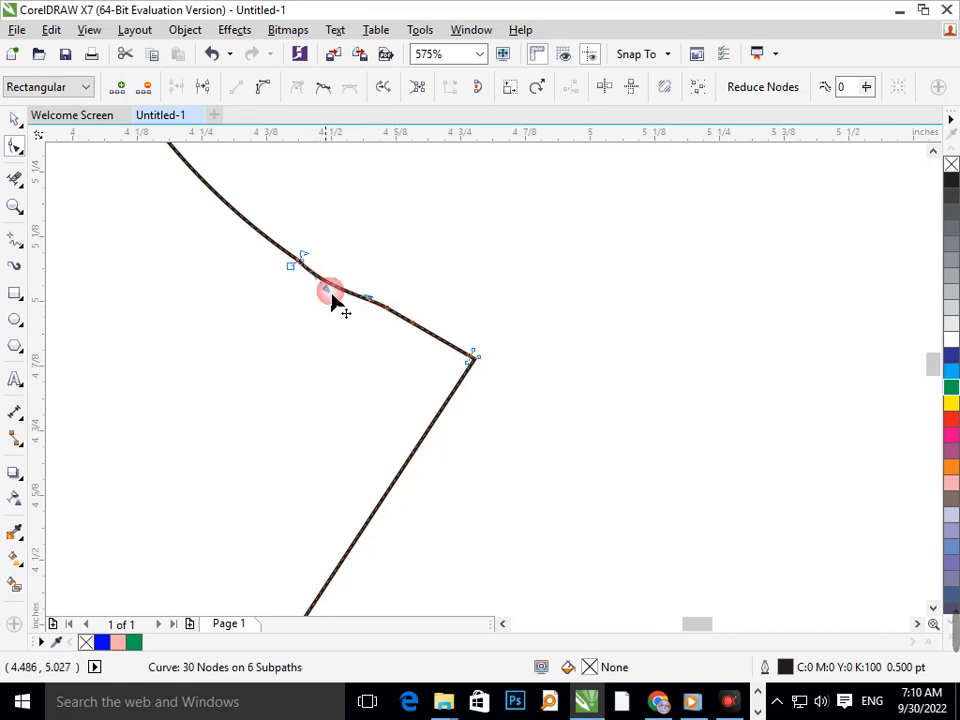
left_click(414, 330)
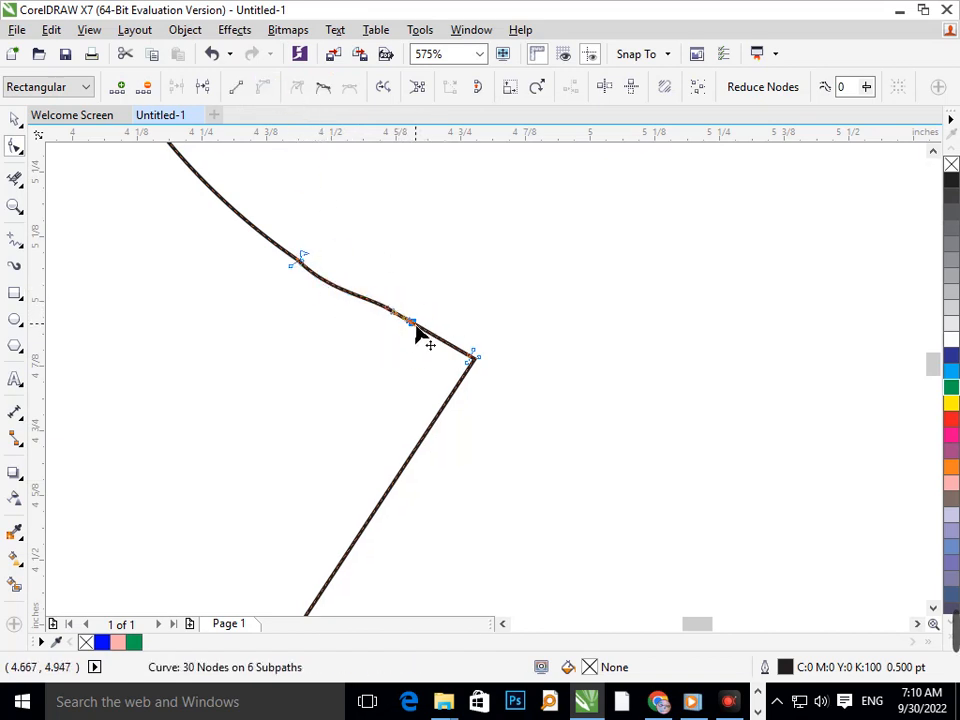
mouse_move(407, 331)
left_mouse_down()
mouse_move(399, 318)
mouse_move(393, 328)
left_mouse_up()
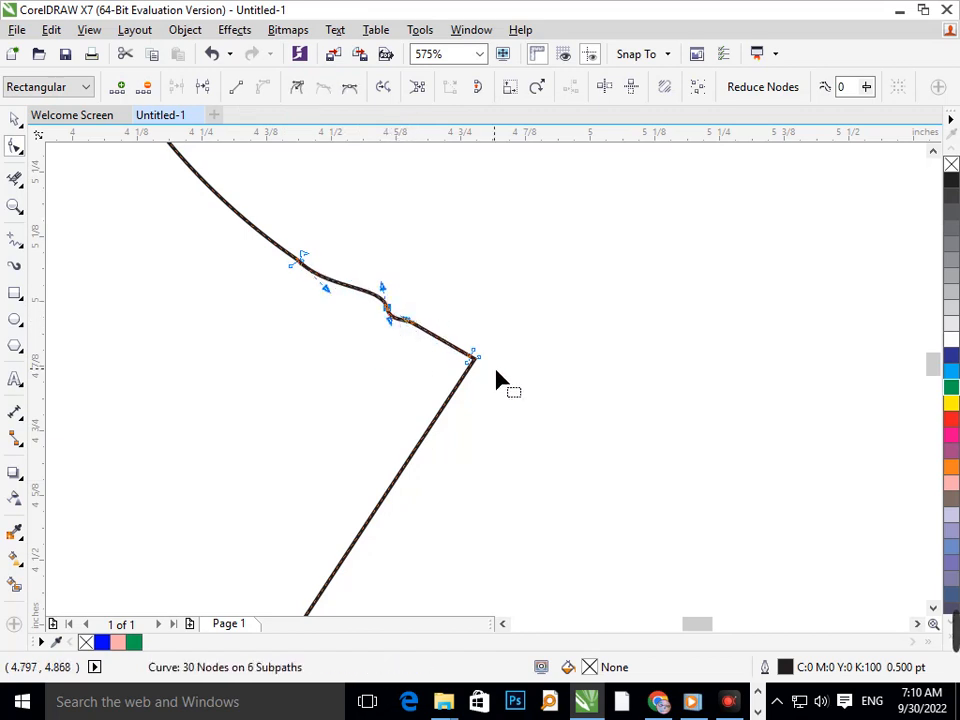
key("ctrl+z")
key("ctrl+z")
key("ctrl+z")
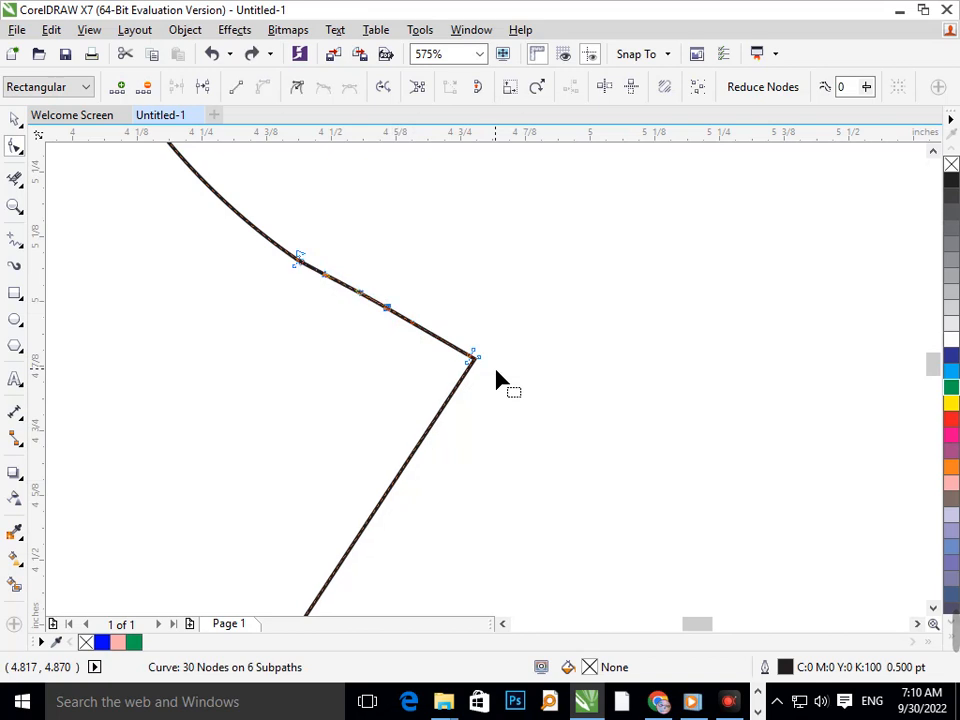
Nudge the nodes between the inner arc's end and the short side's outer corner slightly upward
left_click(448, 310)
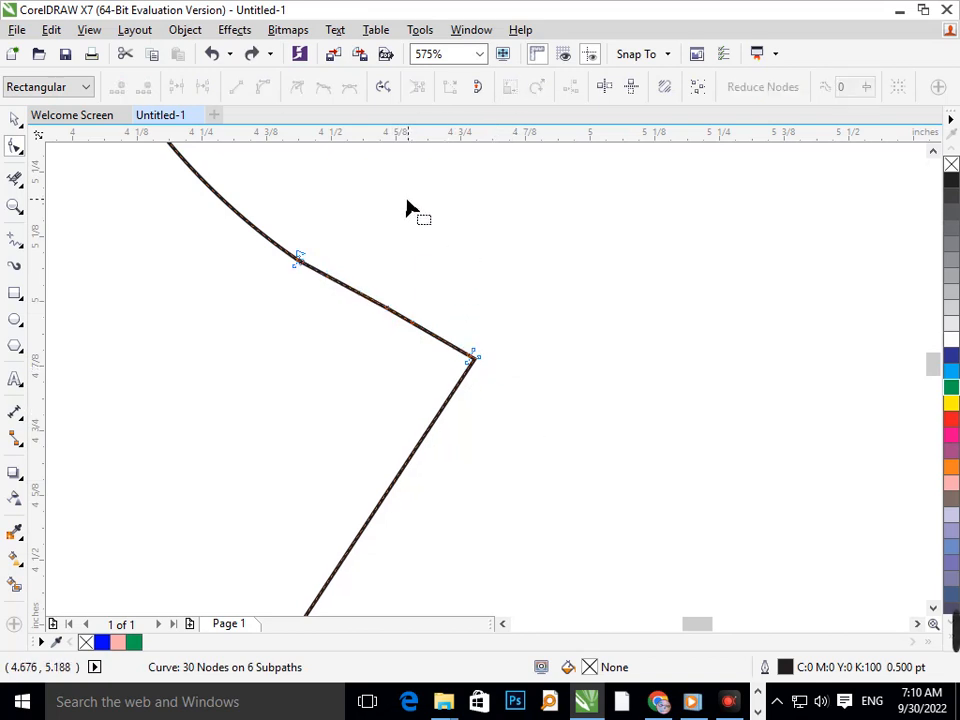
mouse_move(266, 208)
left_mouse_down()
mouse_move(467, 357)
mouse_move(462, 371)
left_mouse_up()
key("Up")
key("Up")
key("Up")
key("Up")
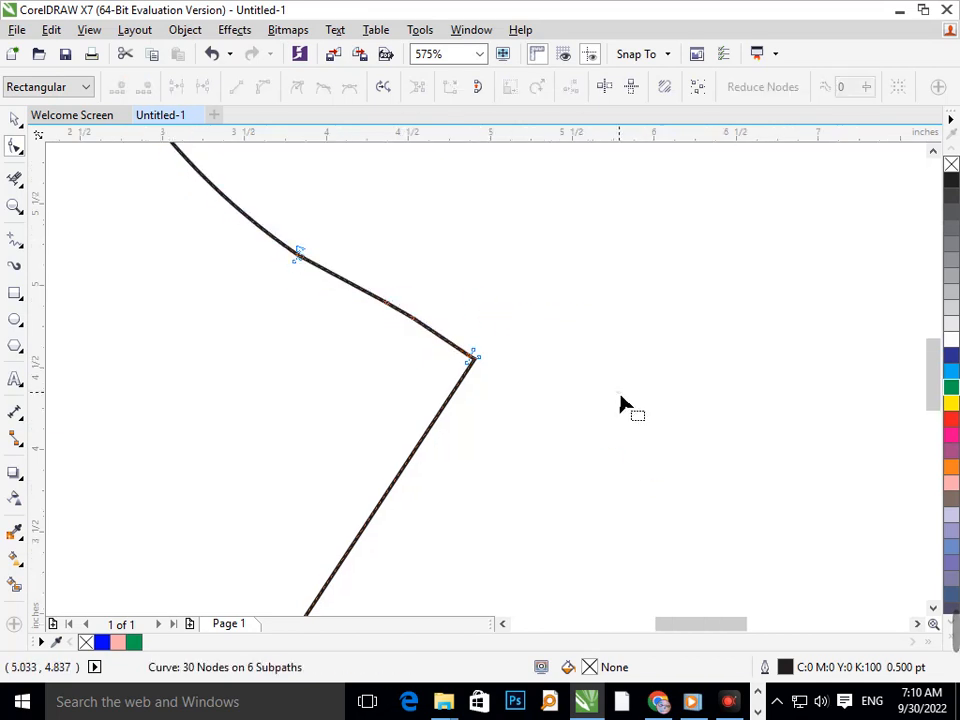
scroll(574, 360, "down", 6)
left_click(20, 120)
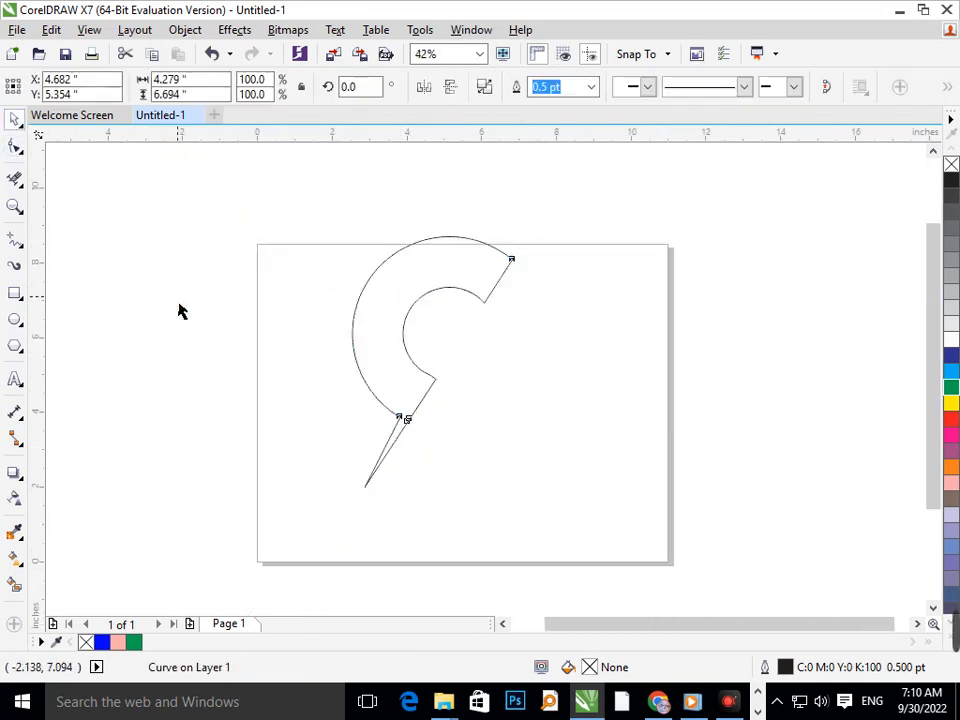
left_click(260, 357)
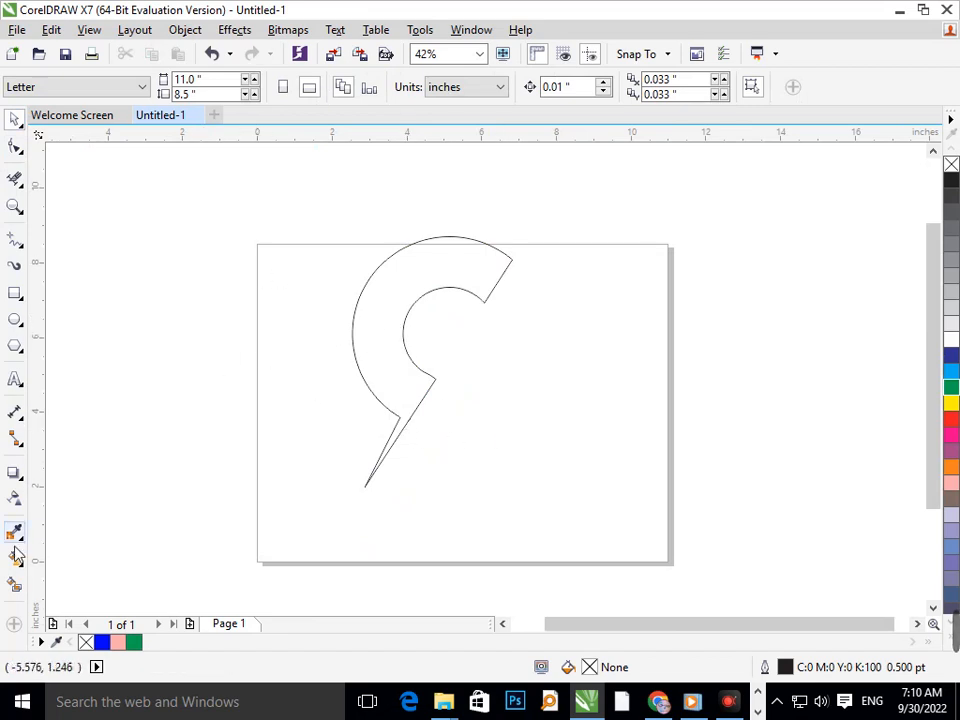
Smart-fill the closed shape with blue (#0000FF) and a 0.5 pt pink outline
left_click(17, 586)
left_click(373, 393)
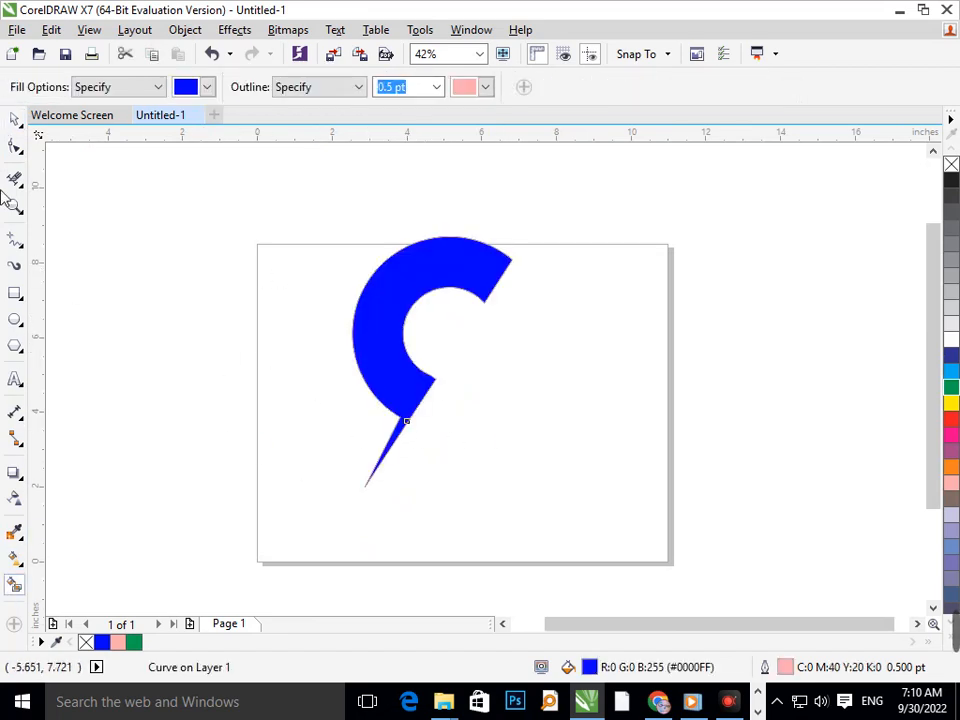
left_click(20, 118)
left_click(234, 208)
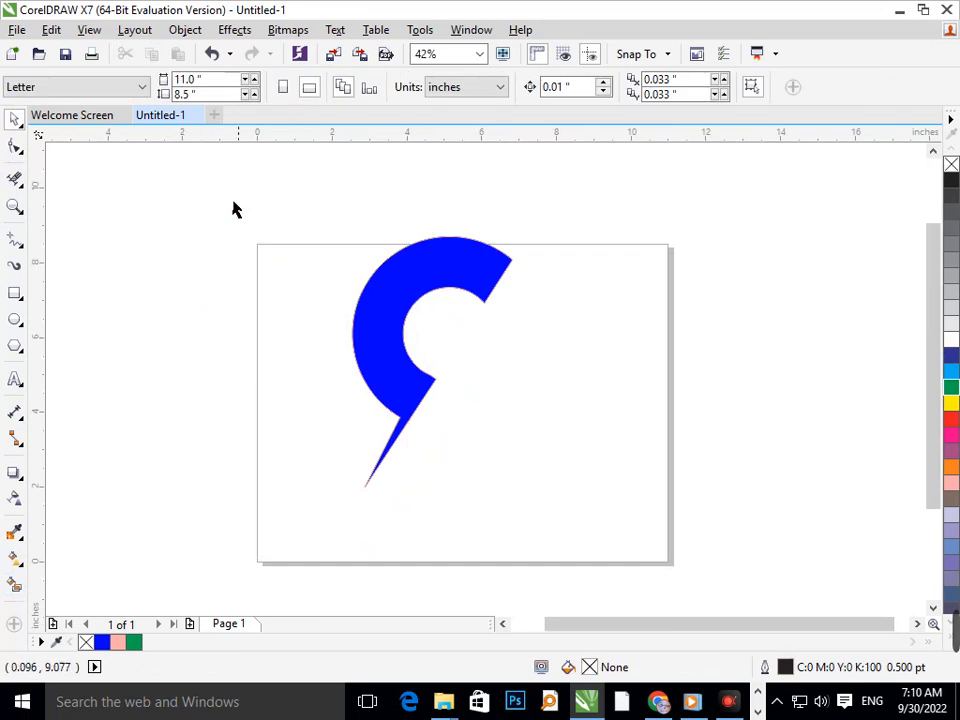
Duplicate the filled shape with its outline beside the original and mirror the copy both vertically and horizontally
left_click_drag(221, 146, 598, 600)
left_click_drag(401, 360, 564, 415)
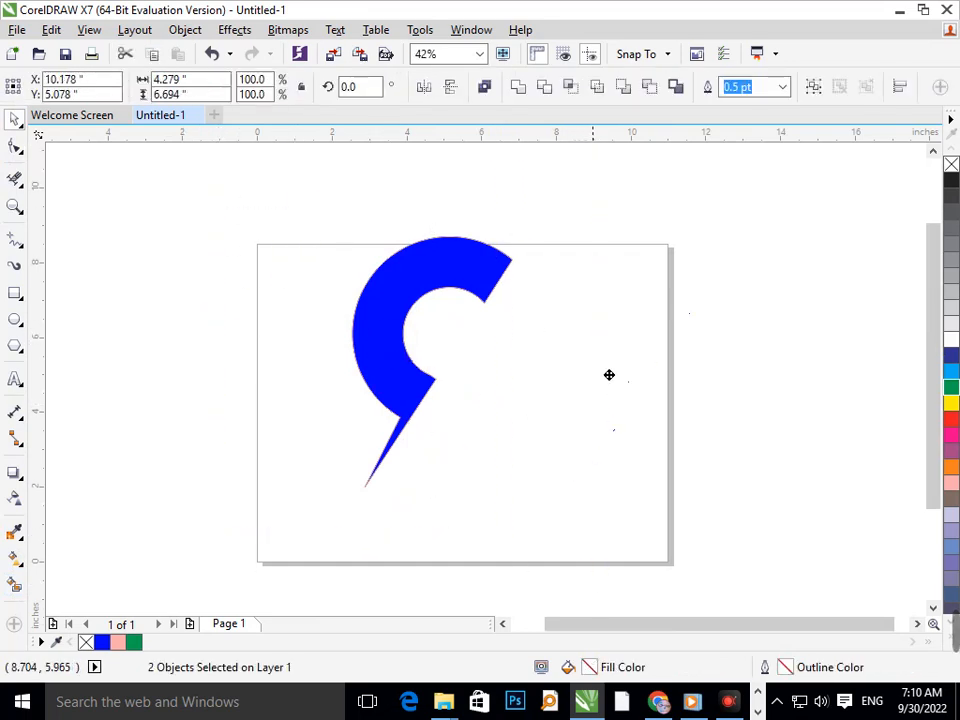
left_click_drag(609, 375, 607, 375)
right_click(607, 375)
left_click(450, 86)
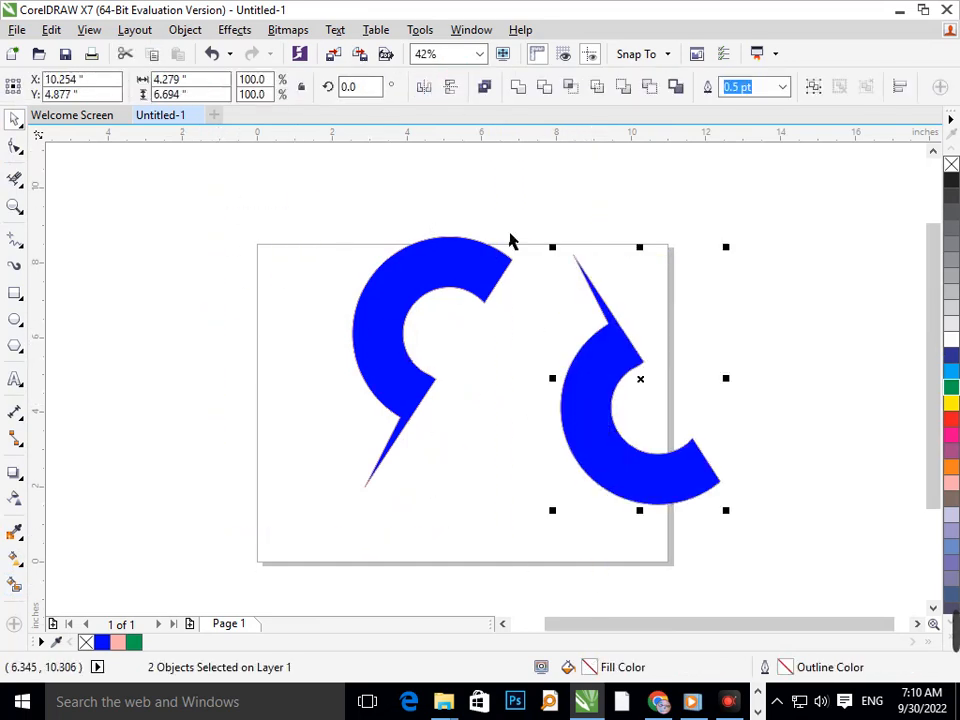
left_click(423, 87)
Position the mirrored copy below the original so both halves interlock as an S with a narrow diagonal gap
left_click_drag(580, 506, 558, 514)
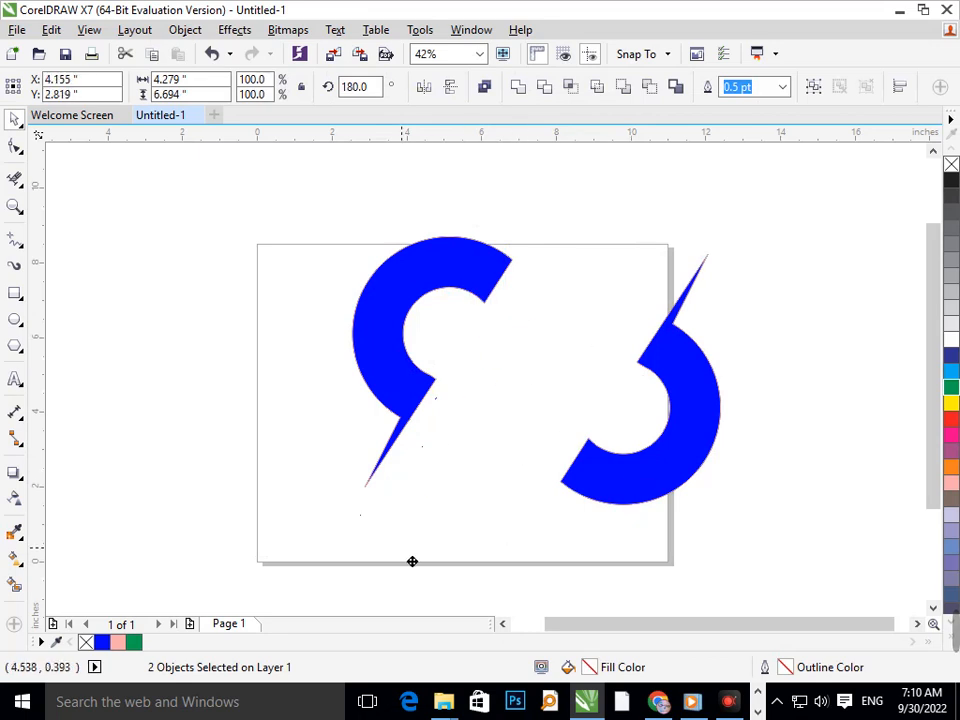
left_click_drag(412, 561, 421, 556)
left_click_drag(475, 495, 467, 482)
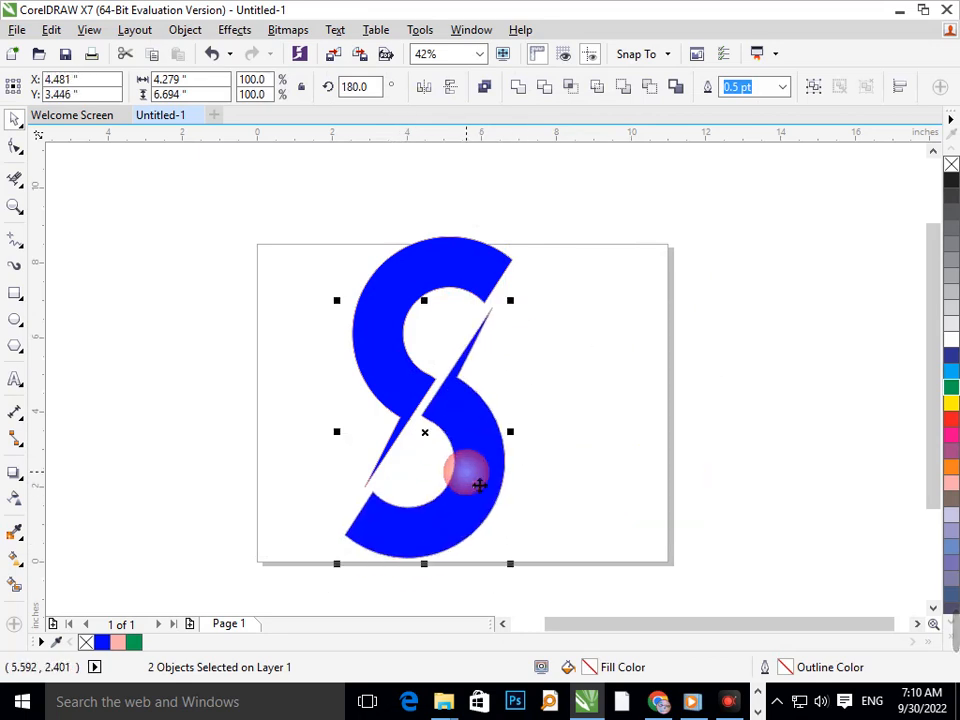
left_click(596, 491)
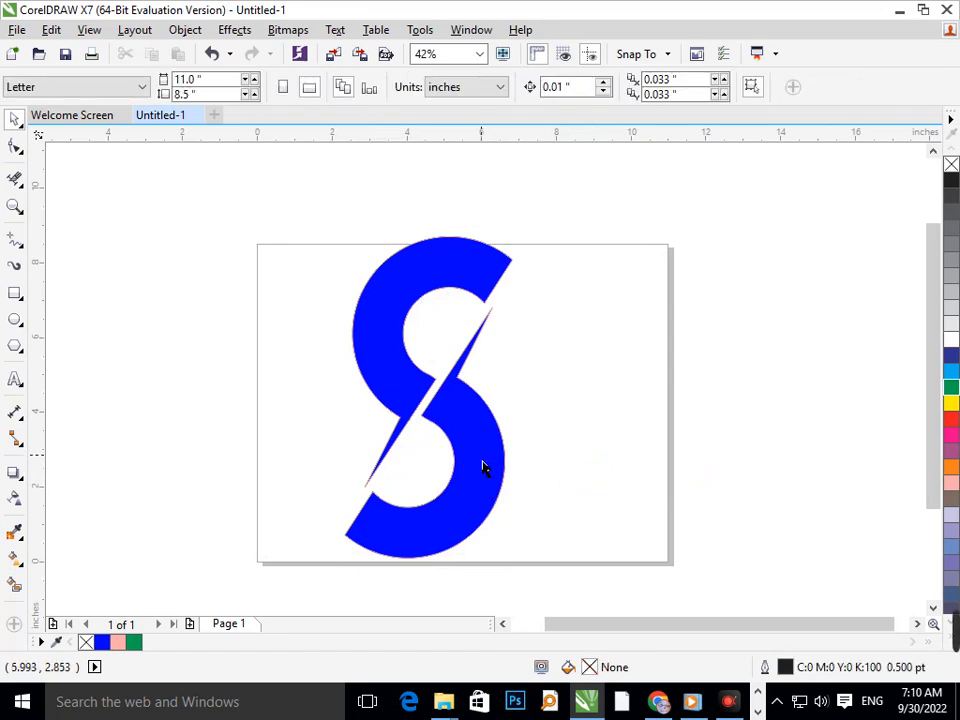
left_click(484, 468)
left_click(560, 455)
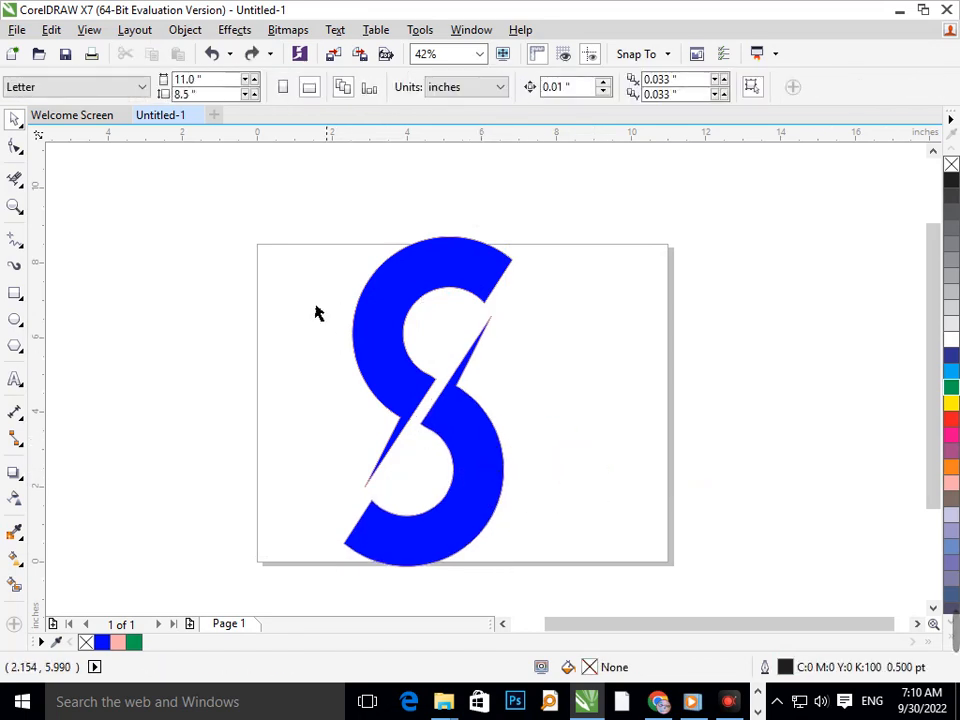
Stretch the whole S to about 5.43 inches wide, and scale it down to sit well inside the page
left_click_drag(236, 178, 655, 595)
left_click_drag(529, 398, 568, 394)
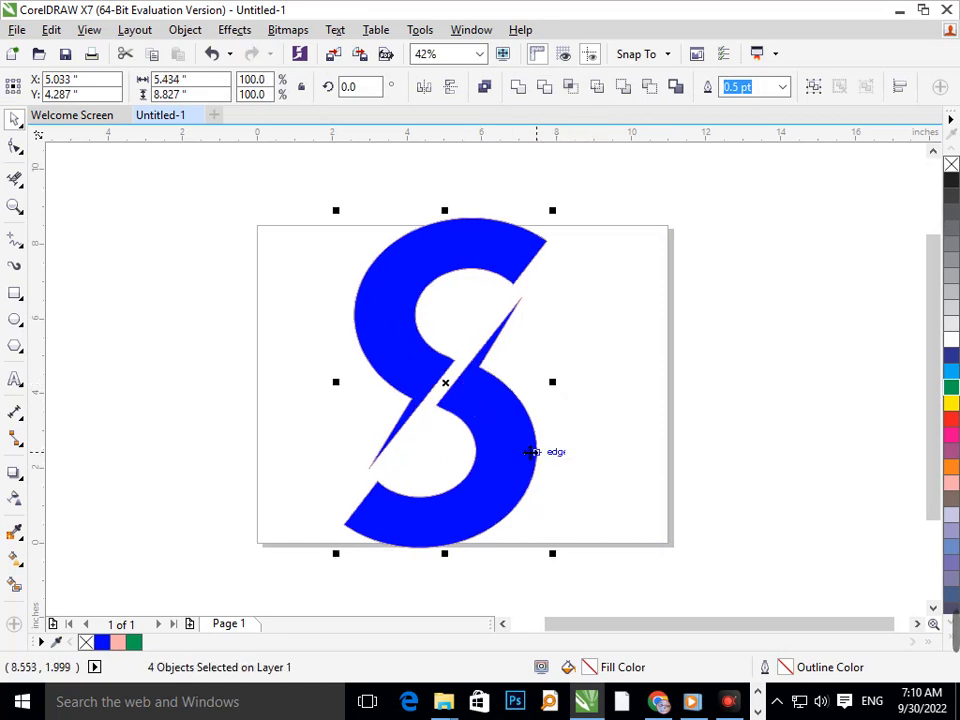
left_click_drag(229, 167, 516, 499)
left_click(529, 523)
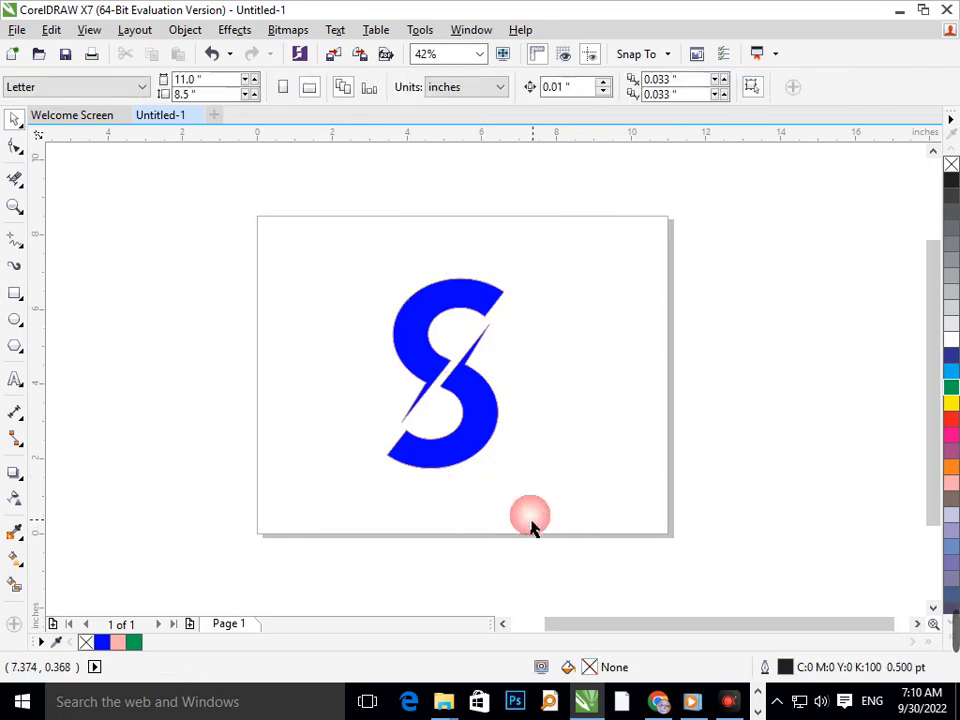
Fill the upper half of the S with red (C:0 M:100 Y:100 K:0)
left_click(444, 393)
left_click(948, 428)
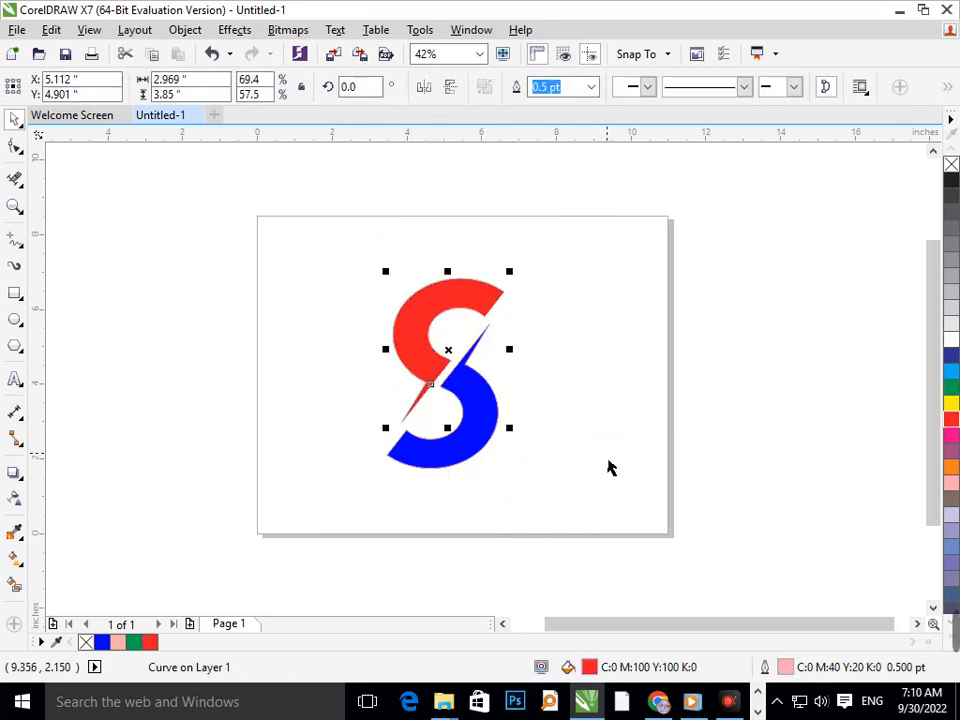
left_click(606, 465)
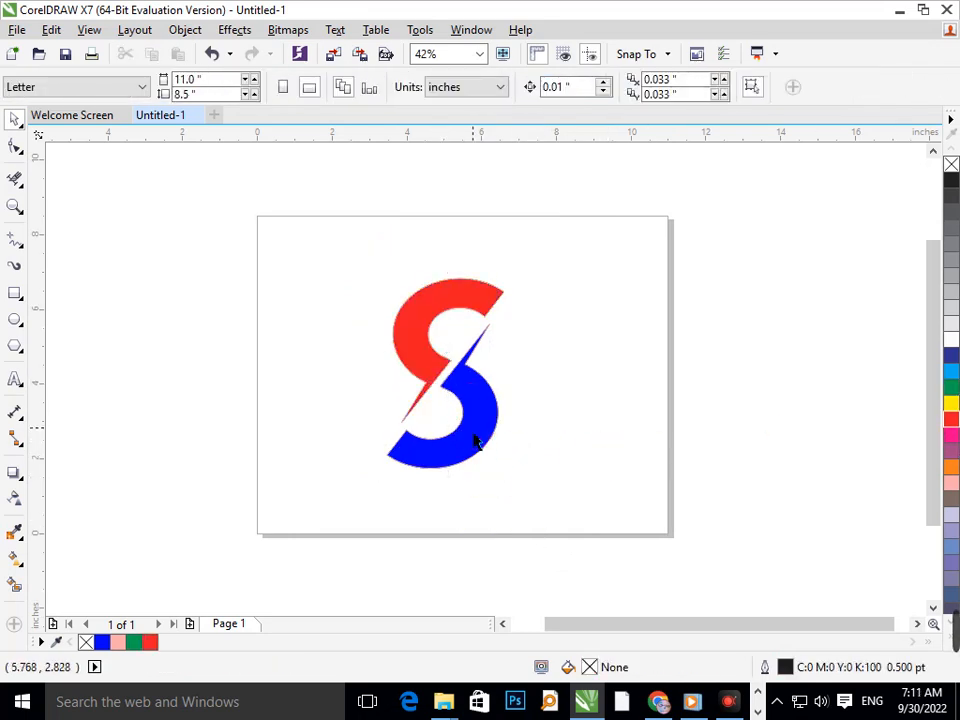
Fill the lower half of the S with green (C:100 M:0 Y:100 K:0)
left_click(475, 442)
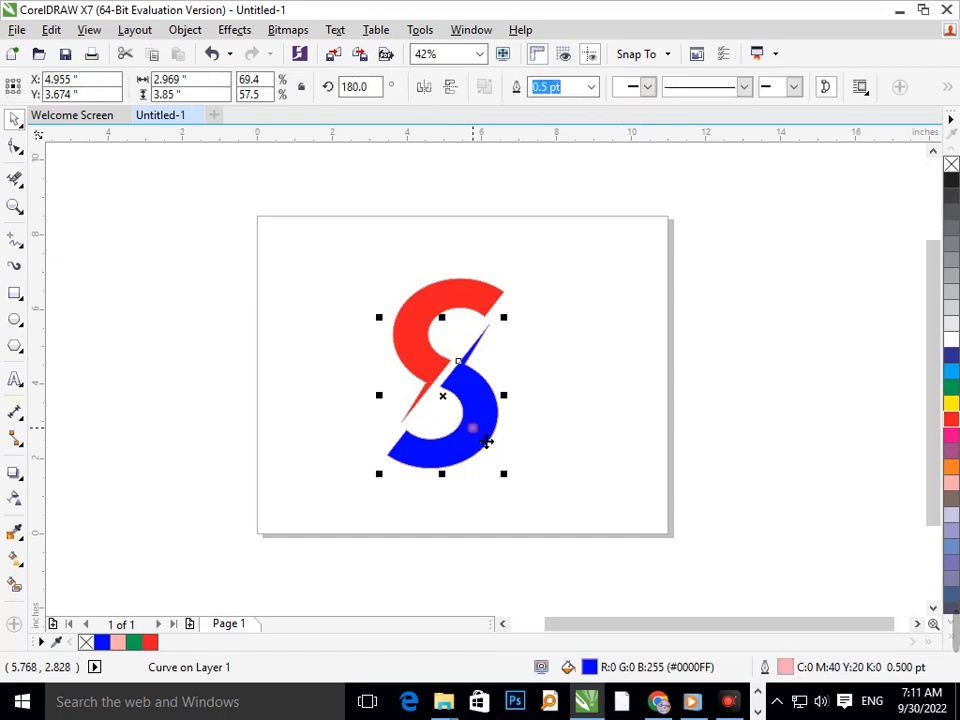
left_click(951, 387)
left_click(795, 456)
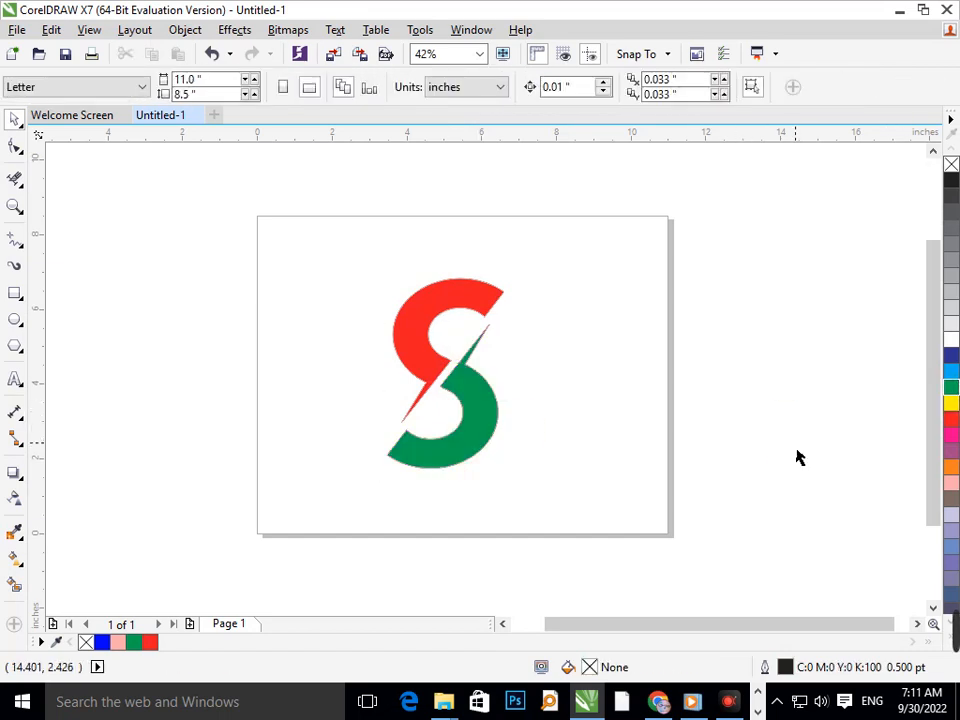
Move the green half down and to the left, centred at about X 4.72, Y 3.487 inches
left_click_drag(469, 463, 463, 450)
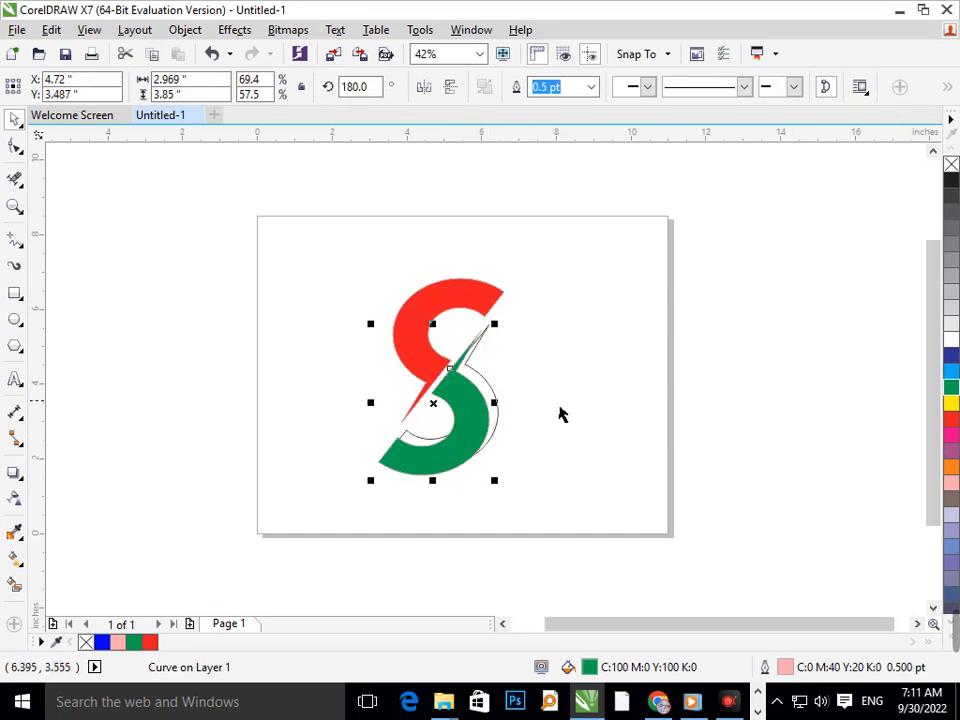
left_click(490, 402)
left_click(489, 401)
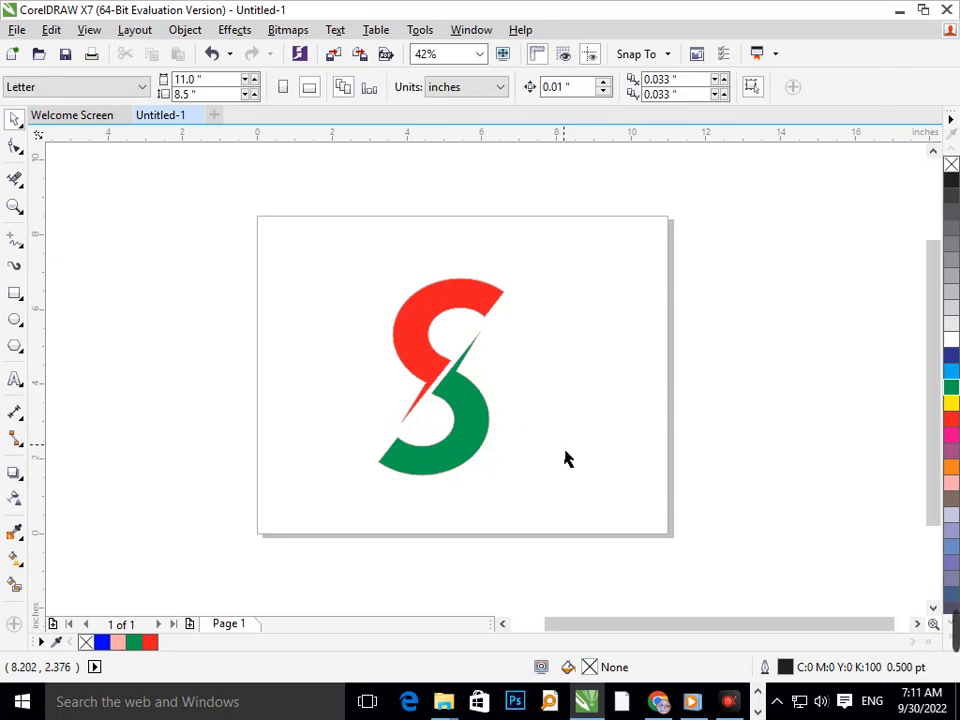
Move the green half back up and right, and nudge it left and down to X 4.84, Y 3.575 inches
mouse_move(483, 430)
left_mouse_down()
mouse_move(497, 426)
mouse_move(481, 452)
left_mouse_up()
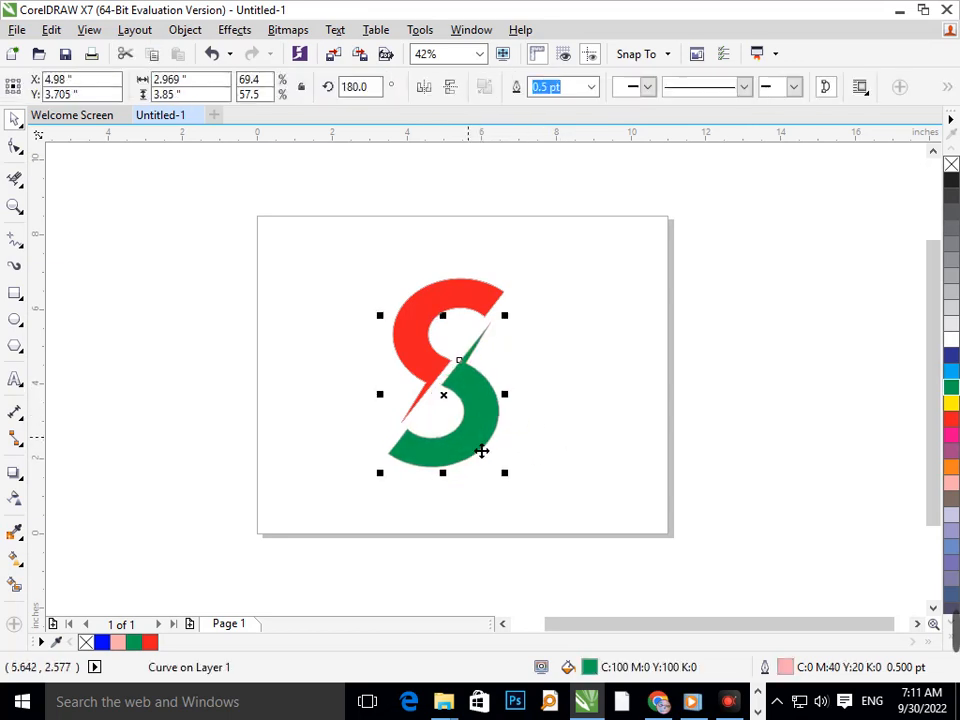
key("Left")
key("Left")
key("Left")
key("Left")
key("Left")
key("Left")
key("Left")
key("Down")
key("Down")
key("Down")
key("Down")
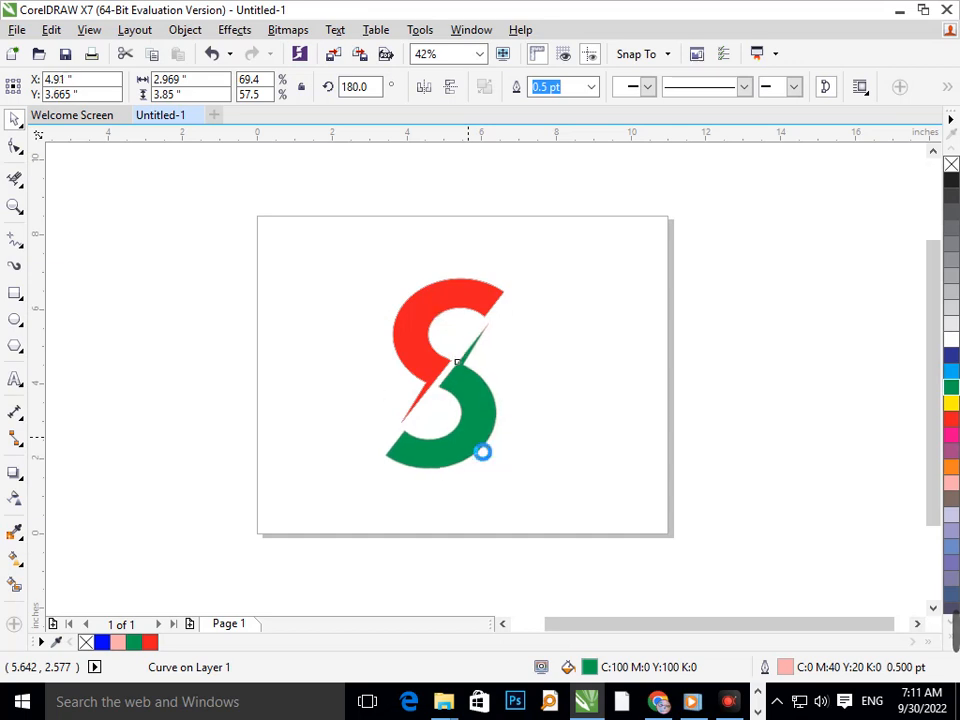
key("Down")
key("Down")
key("Down")
key("Down")
key("Down")
key("Down")
key("Down")
key("Down")
key("Down")
key("Left")
key("Left")
key("Left")
key("Left")
key("Left")
key("Left")
key("Left")
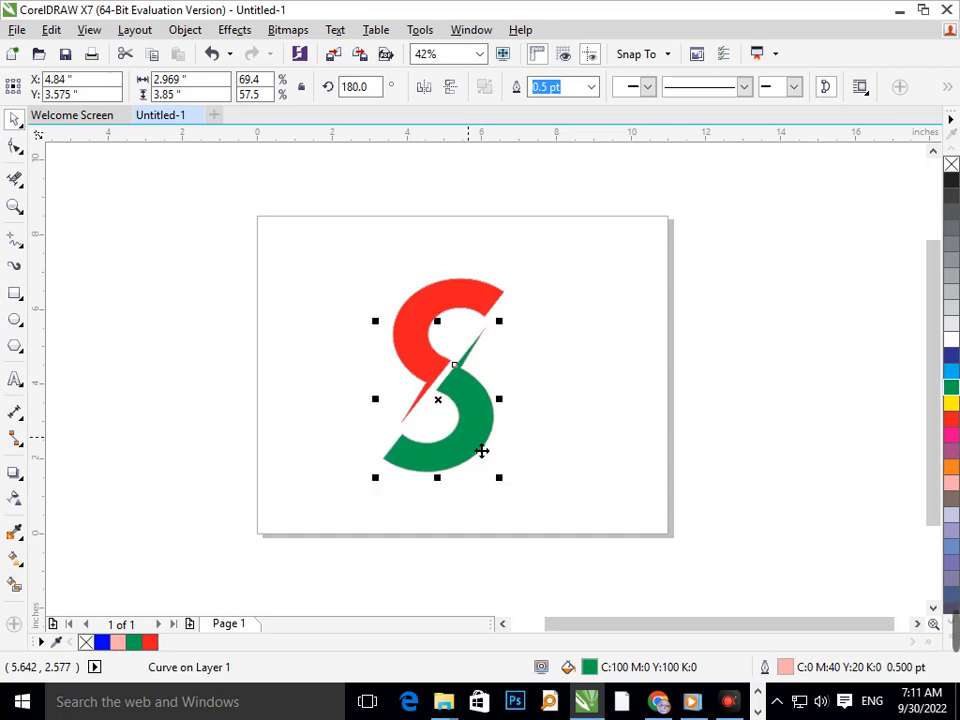
left_click(536, 454)
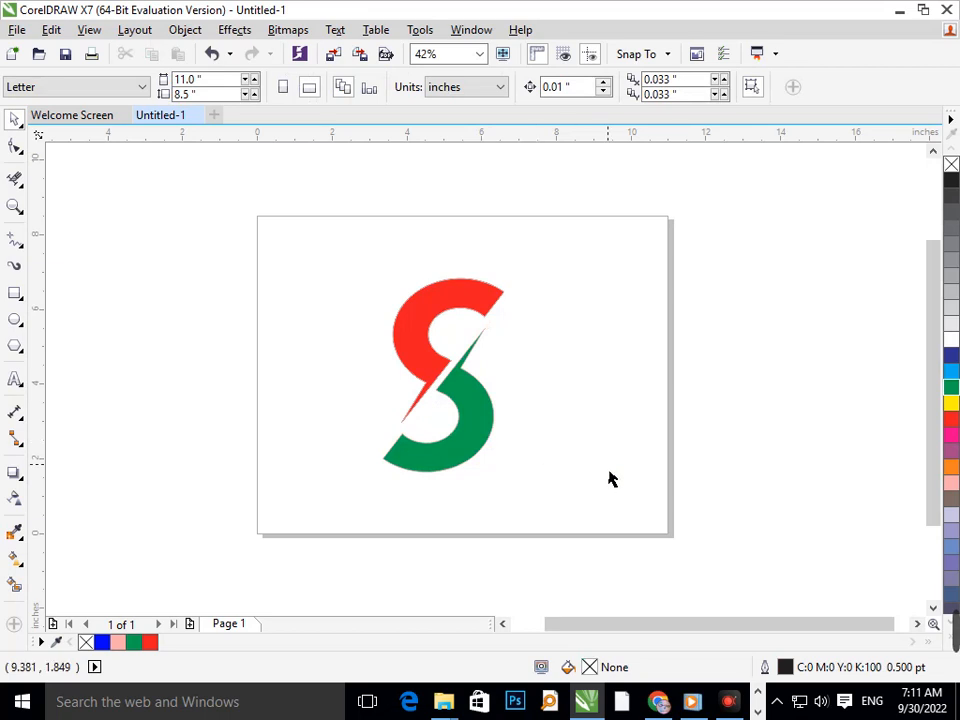
Reposition the green half at about X 4.9, Y 3.725 inches, leaving a narrow diagonal gap to the red half
left_click(480, 409)
mouse_move(480, 409)
left_mouse_down()
mouse_move(500, 405)
mouse_move(491, 403)
left_mouse_up()
left_click(621, 454)
left_click(481, 412)
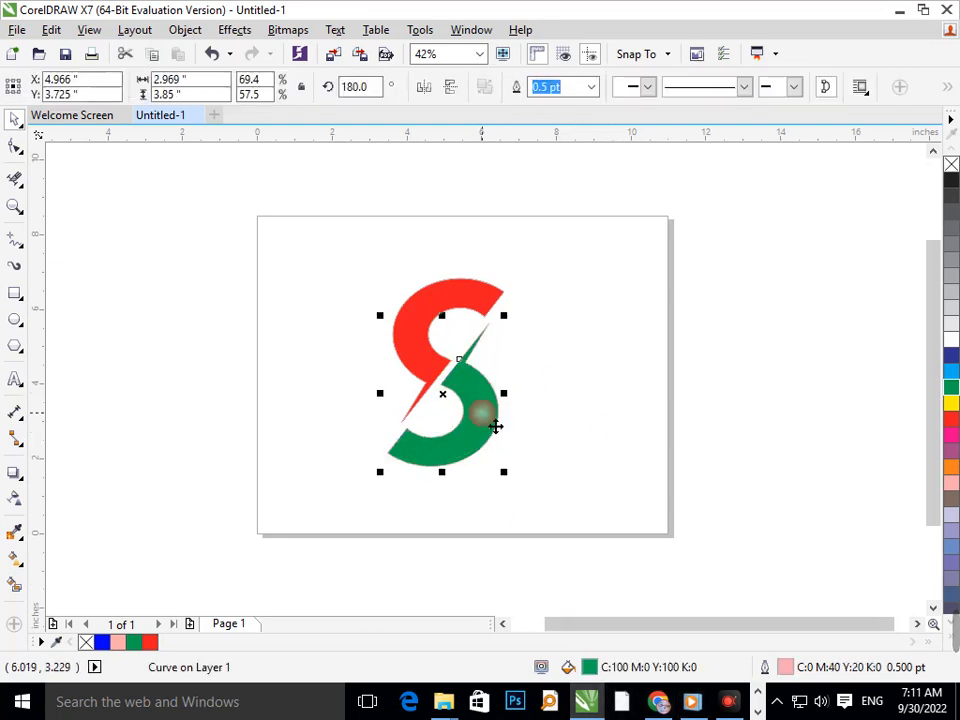
key("Left")
key("Down")
key("Down")
key("Down")
key("Down")
key("Left")
key("Left")
key("Down")
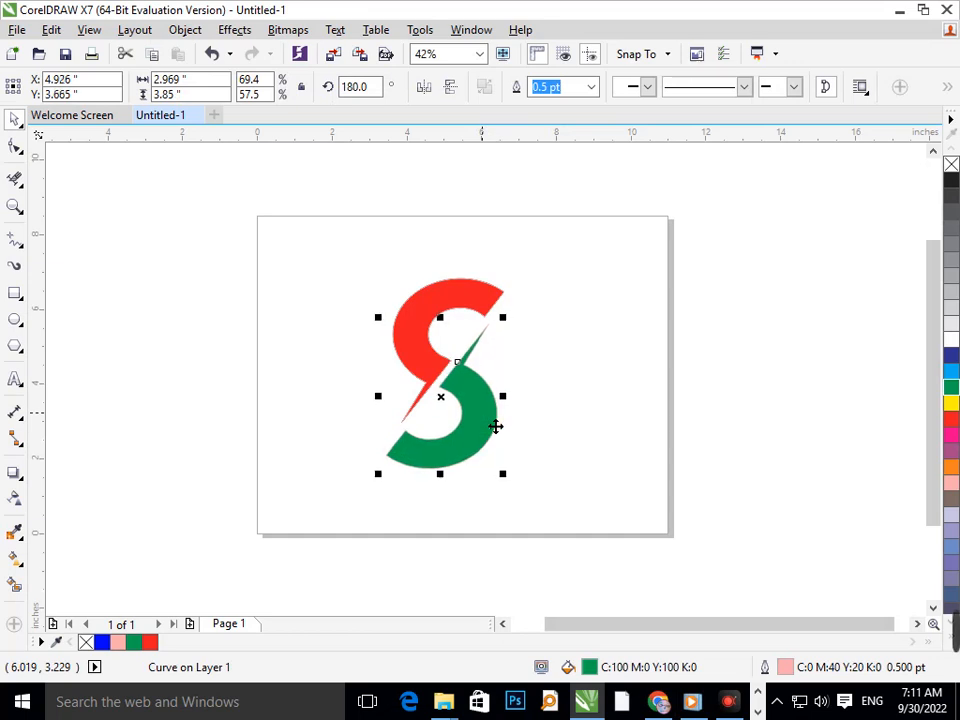
key("Left")
key("Up")
key("Up")
key("Up")
key("Left")
key("Up")
key("Up")
key("Left")
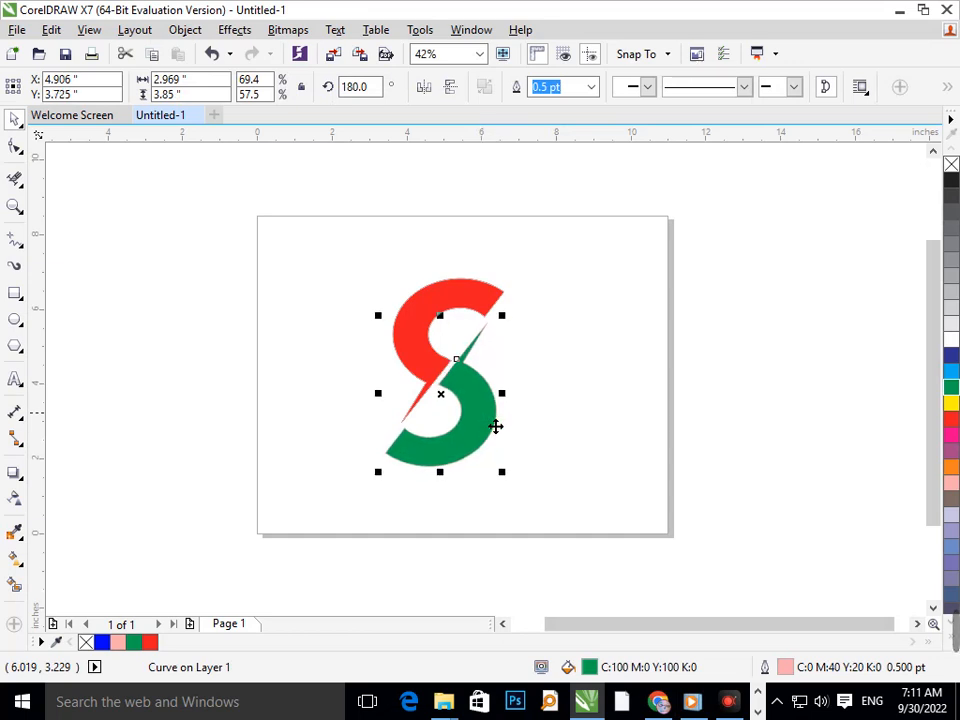
key("Left")
left_click(549, 366)
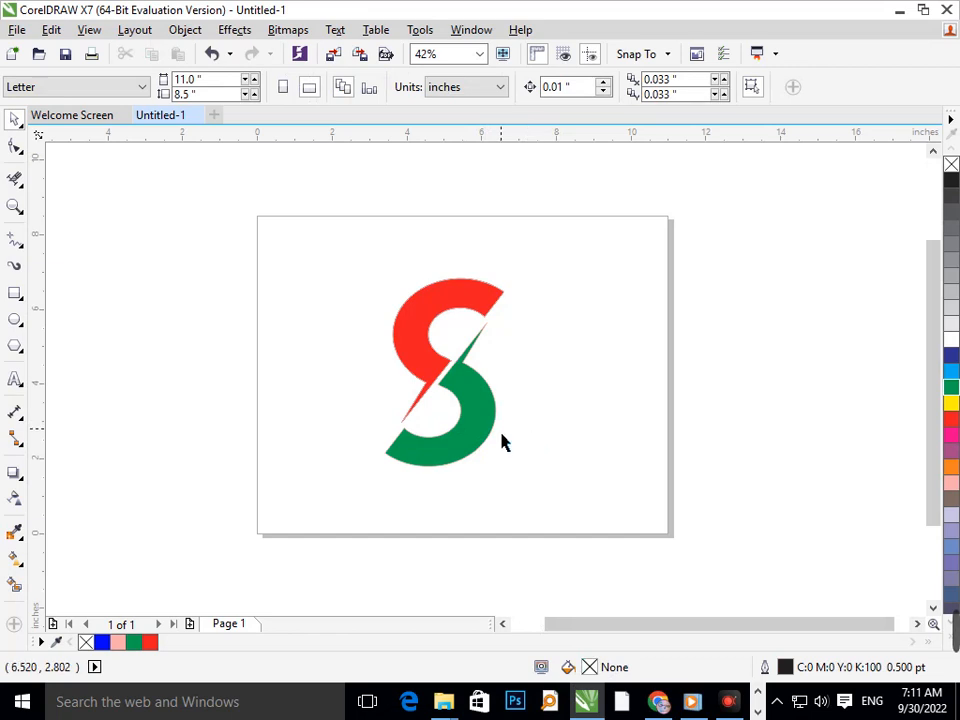
key("z")
left_click_drag(237, 202, 695, 562)
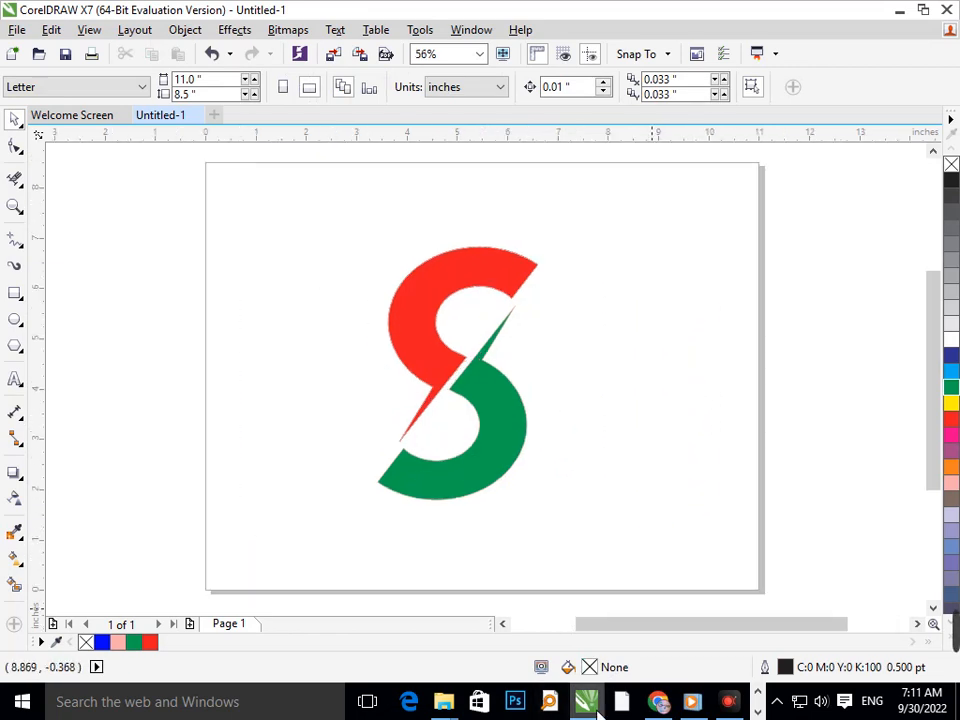